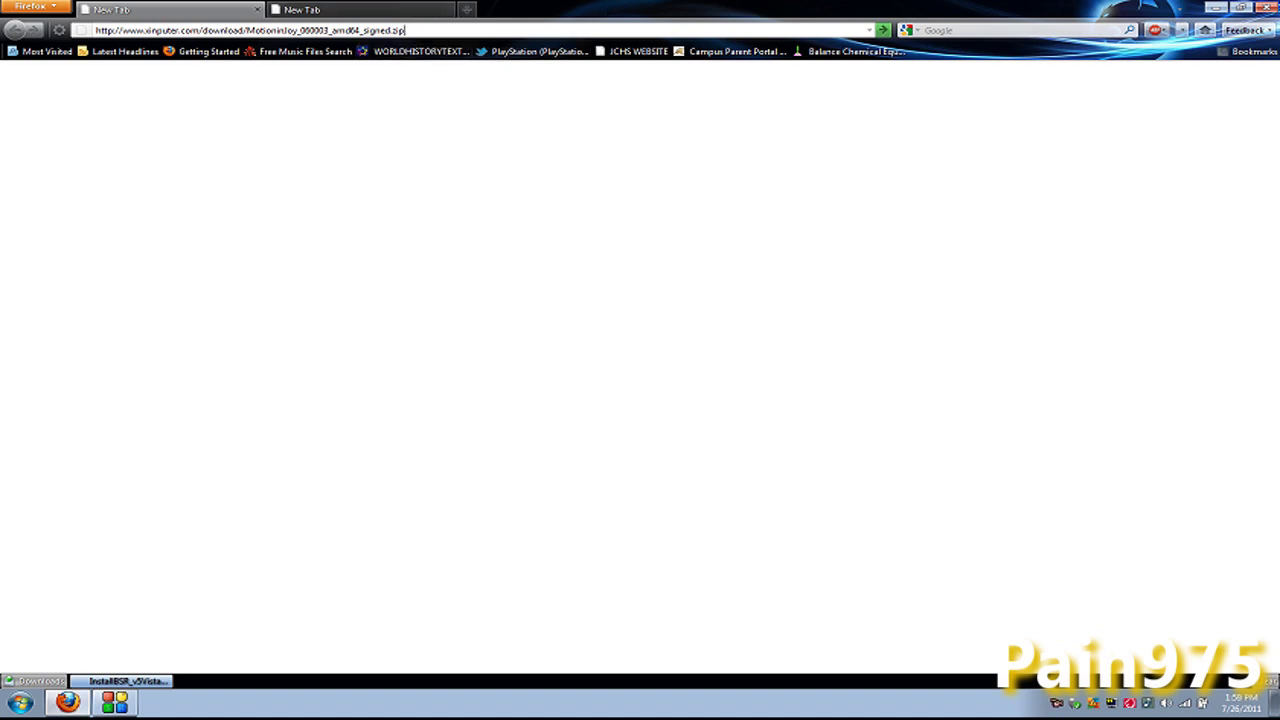
- Check the x86 driver download tab, return to the amd64 tab, and minimize Firefox
left_click(366, 16)
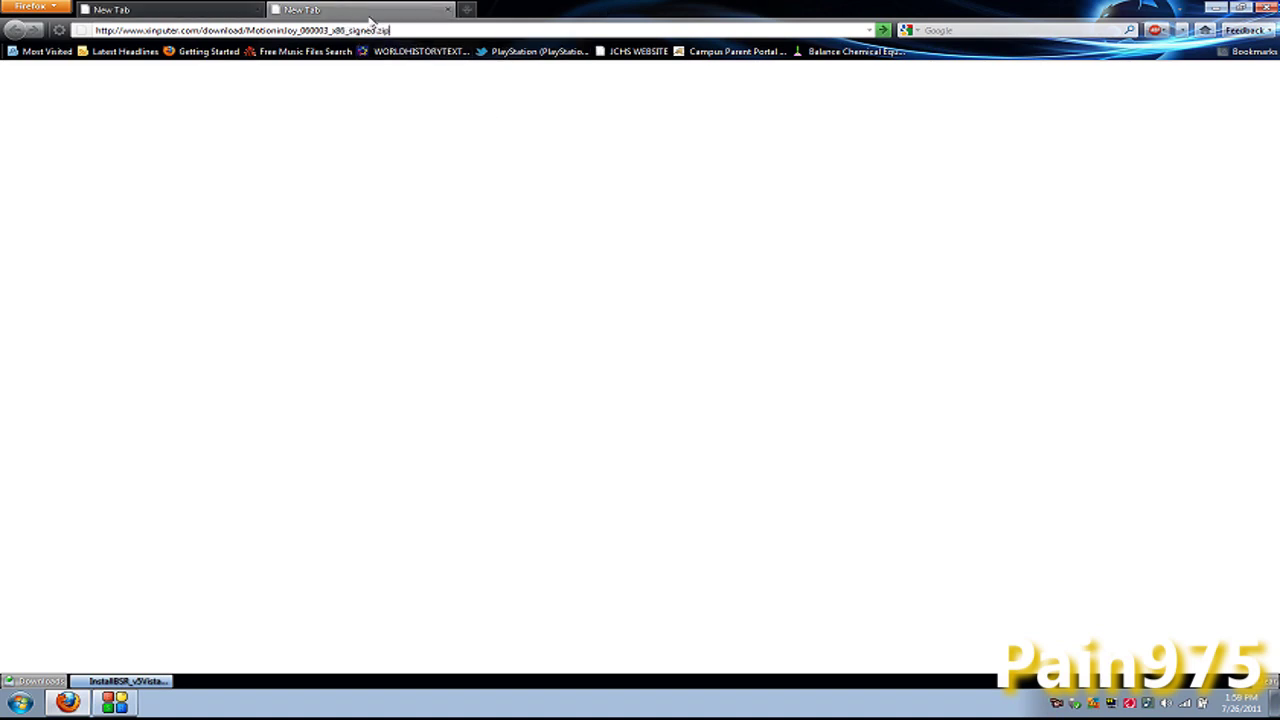
left_click(229, 12)
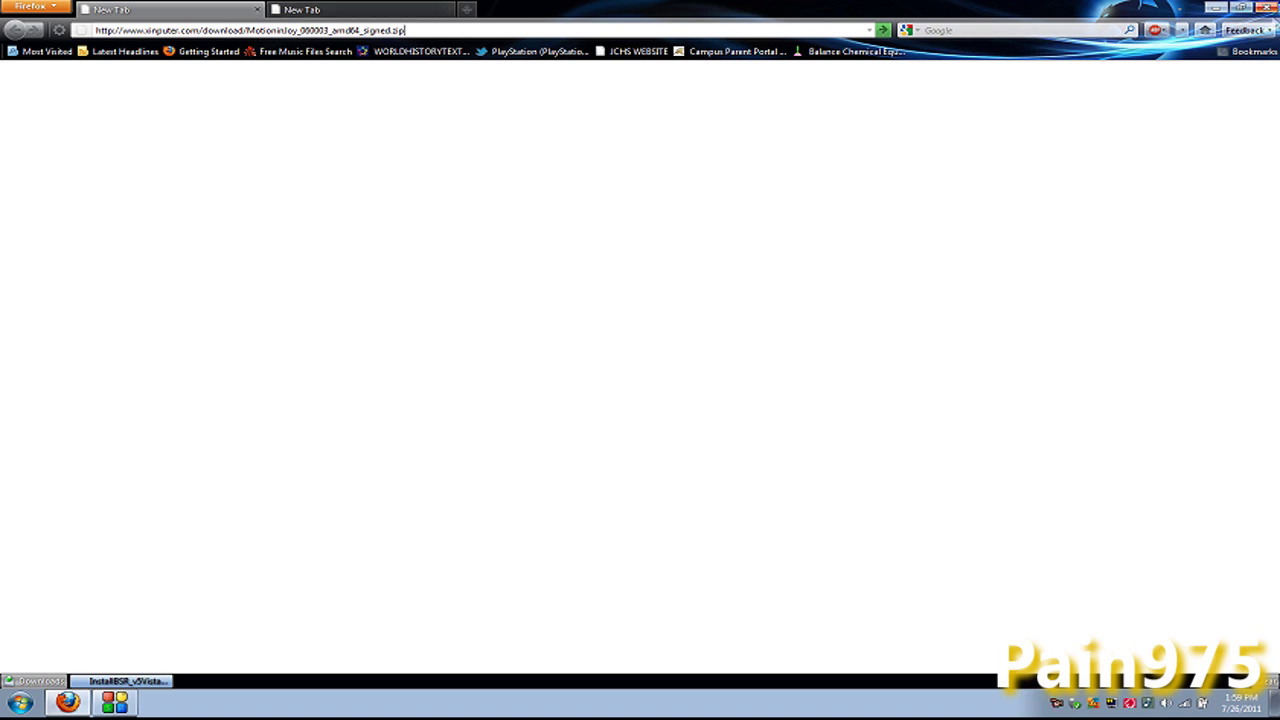
left_click(1216, 8)
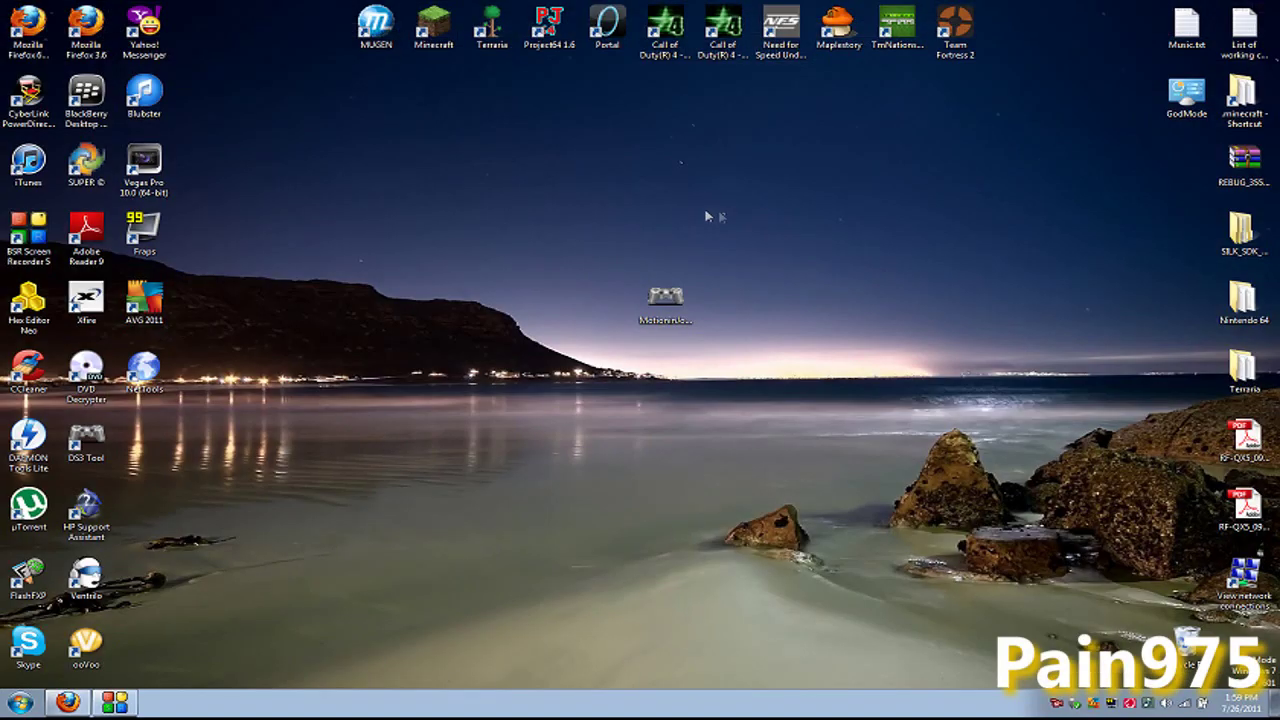
- Run the desktop MotioninJoy installer, installing the ds3 driver with default location, folder and desktop icon
left_click(667, 297)
double_click(667, 297)
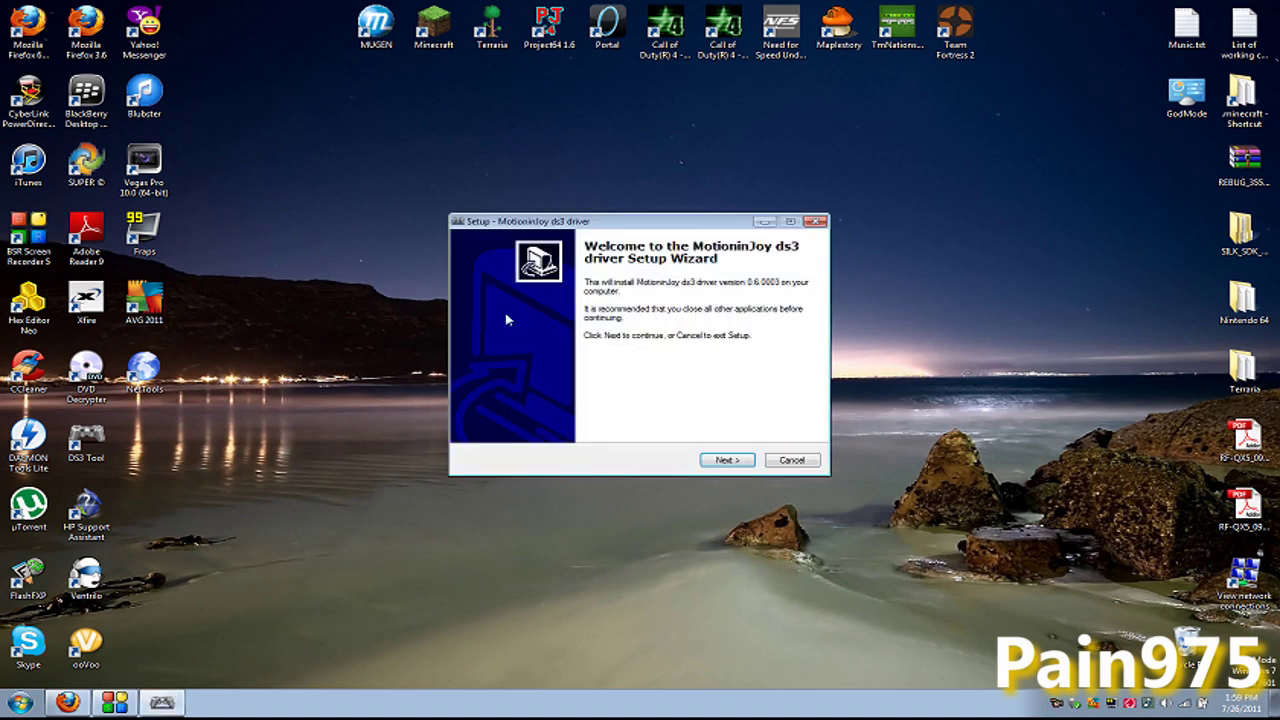
left_click(744, 462)
left_click(742, 462)
left_click(743, 462)
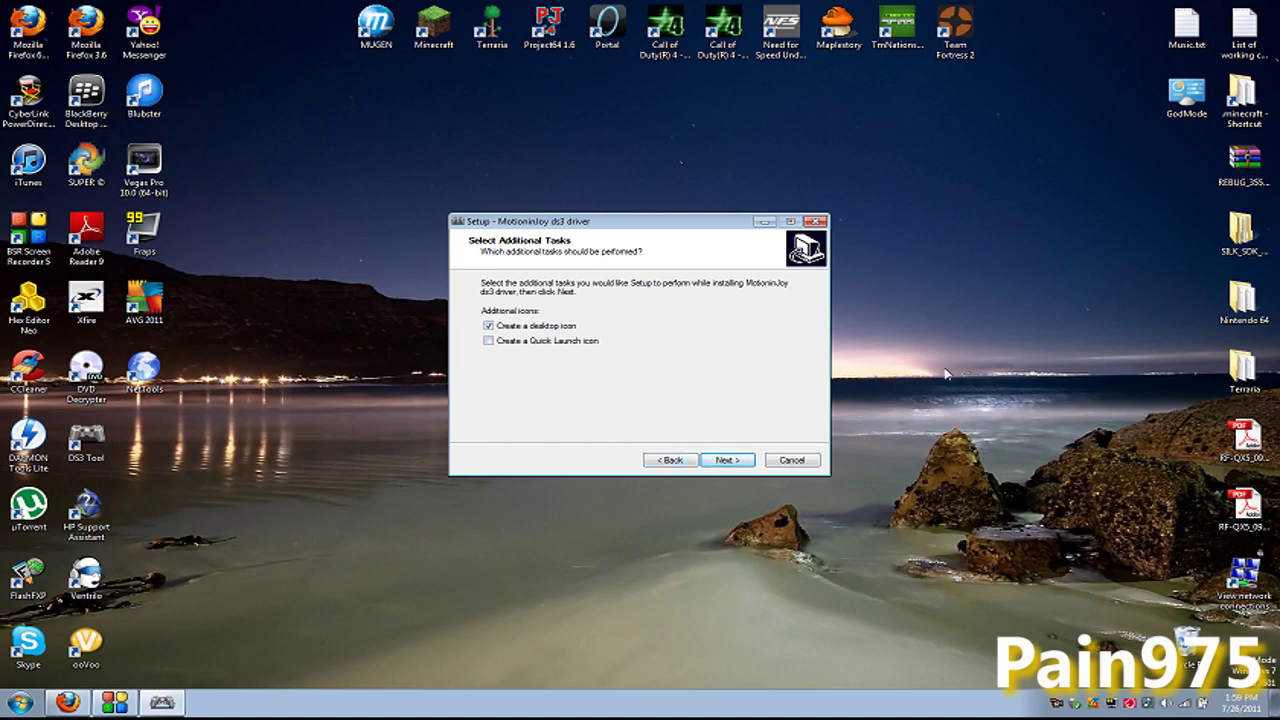
left_click(714, 466)
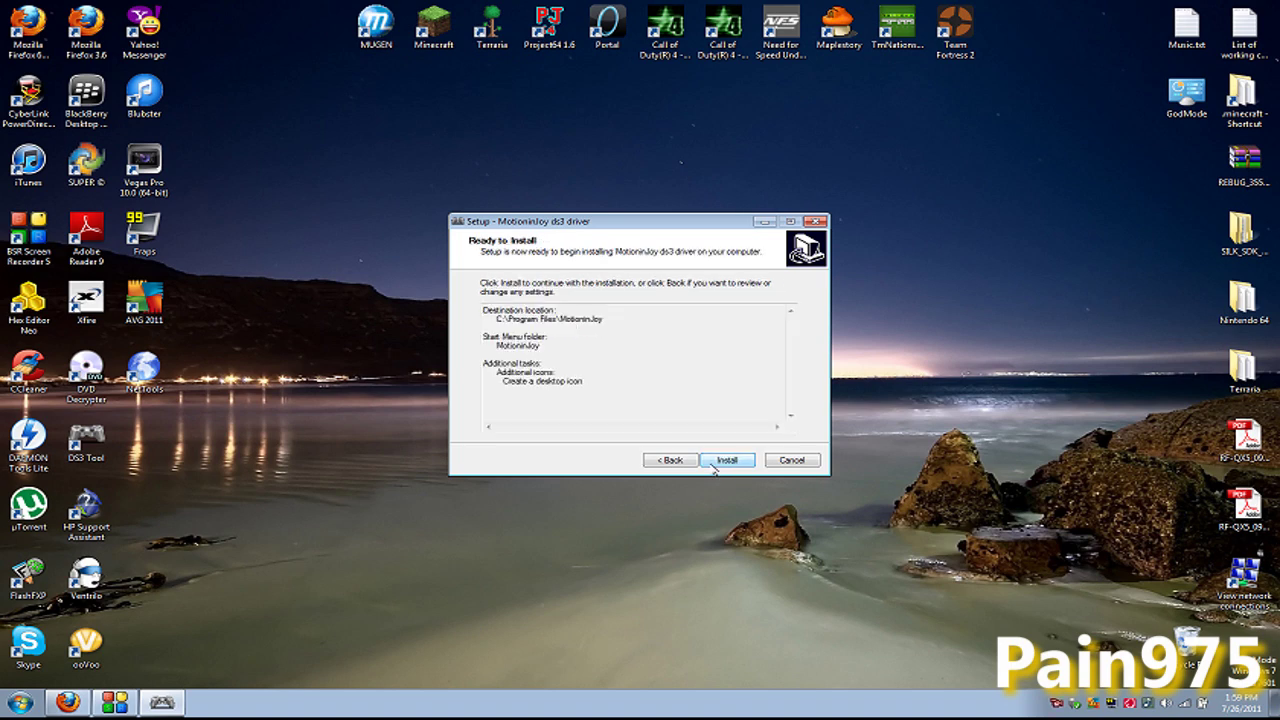
left_click(714, 467)
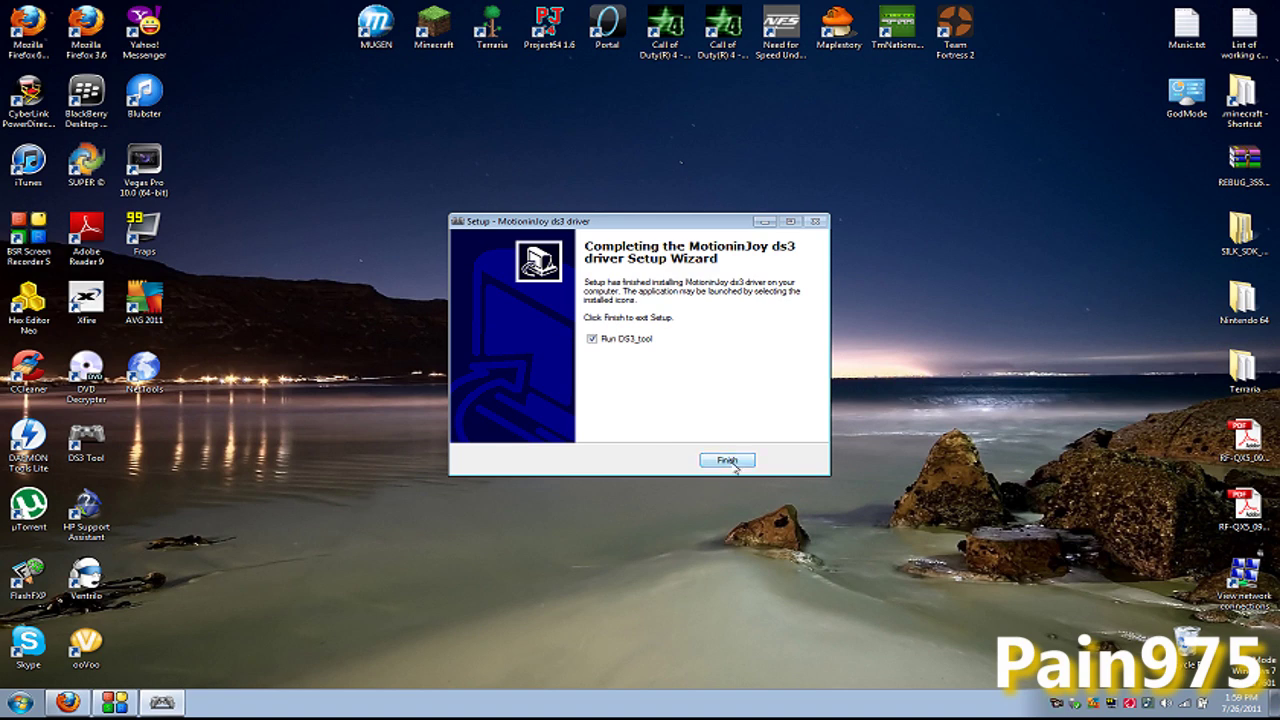
left_click(735, 465)
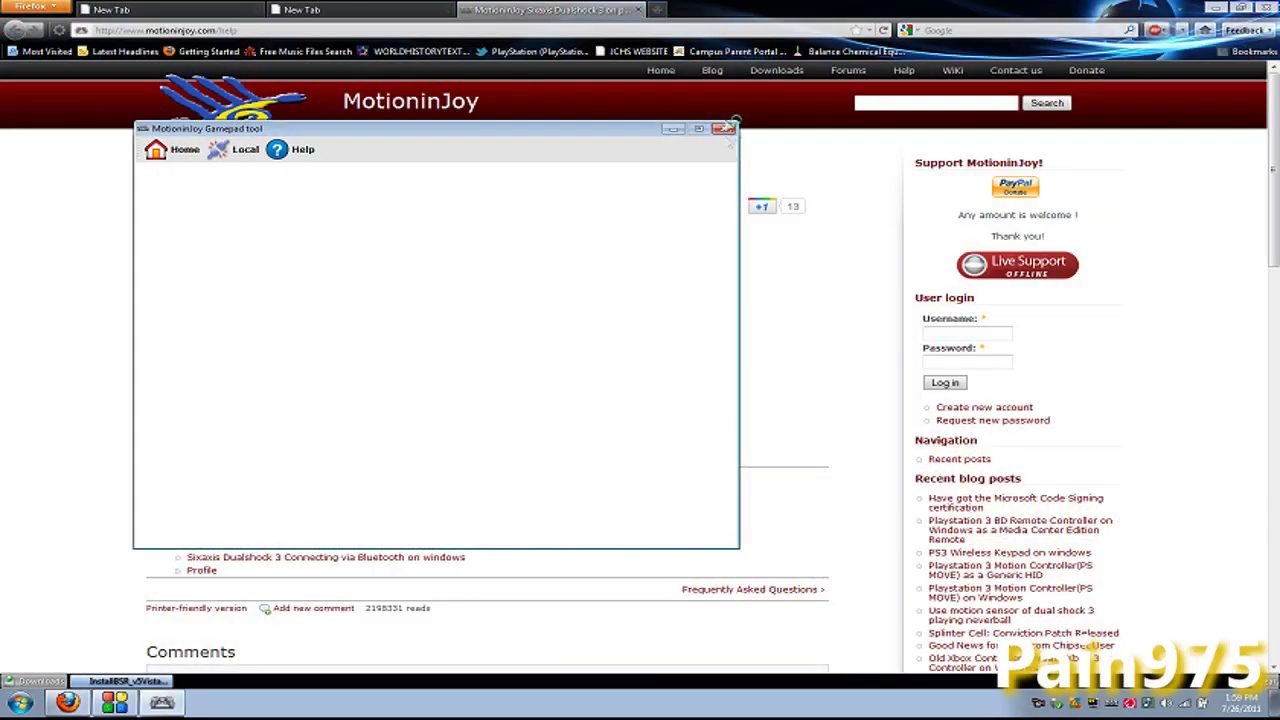
- Close the MotionInJoy website tab and drag the Gamepad tool window toward the screen centre
left_click(638, 9)
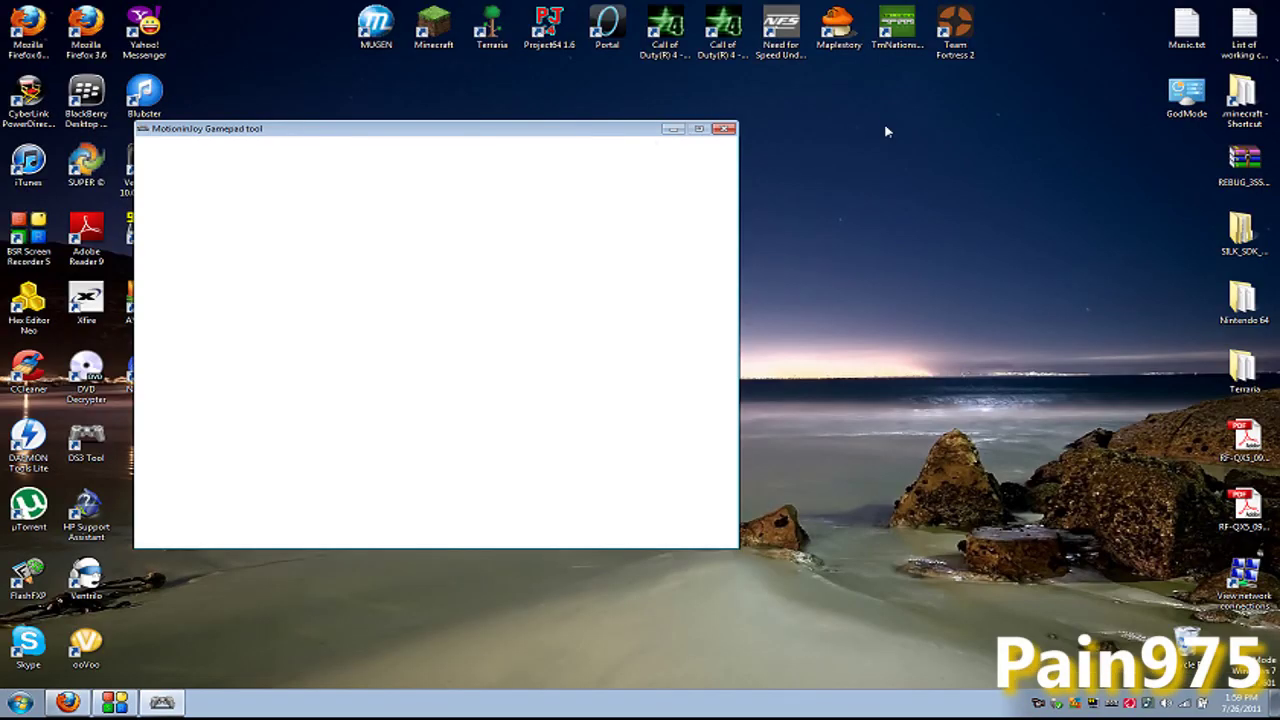
left_click_drag(616, 130, 850, 140)
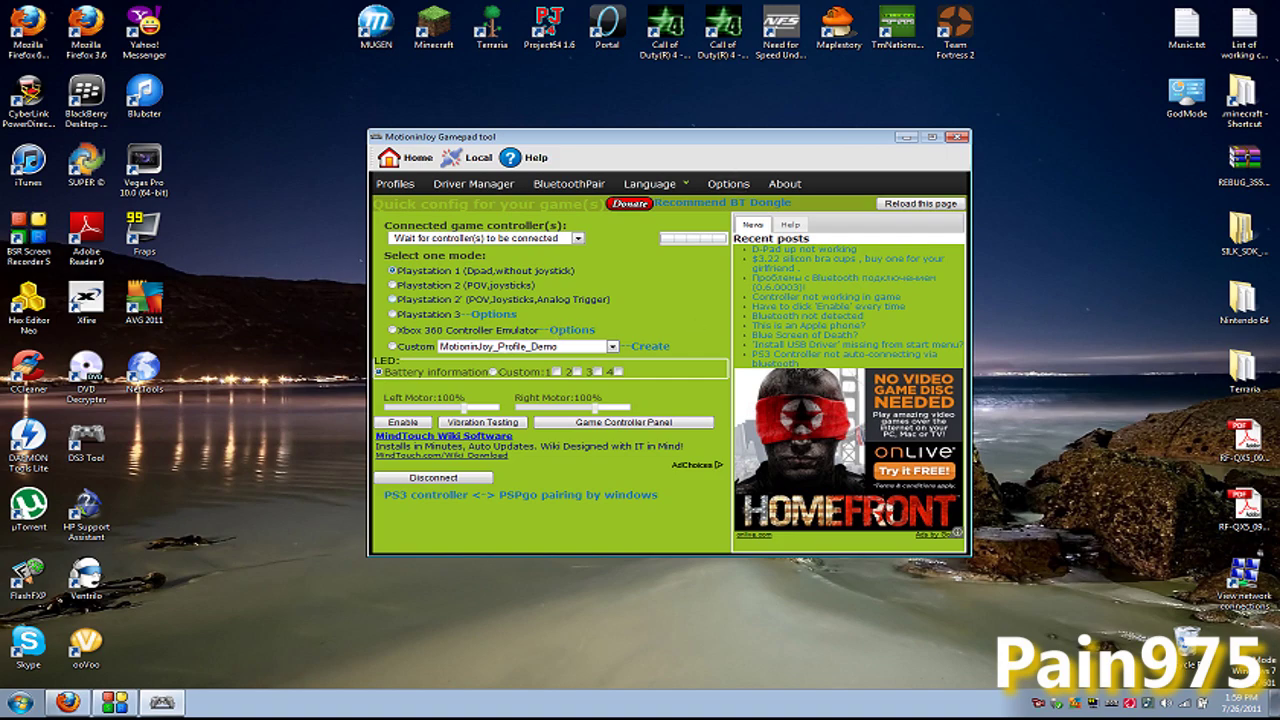
left_click_drag(590, 145, 505, 165)
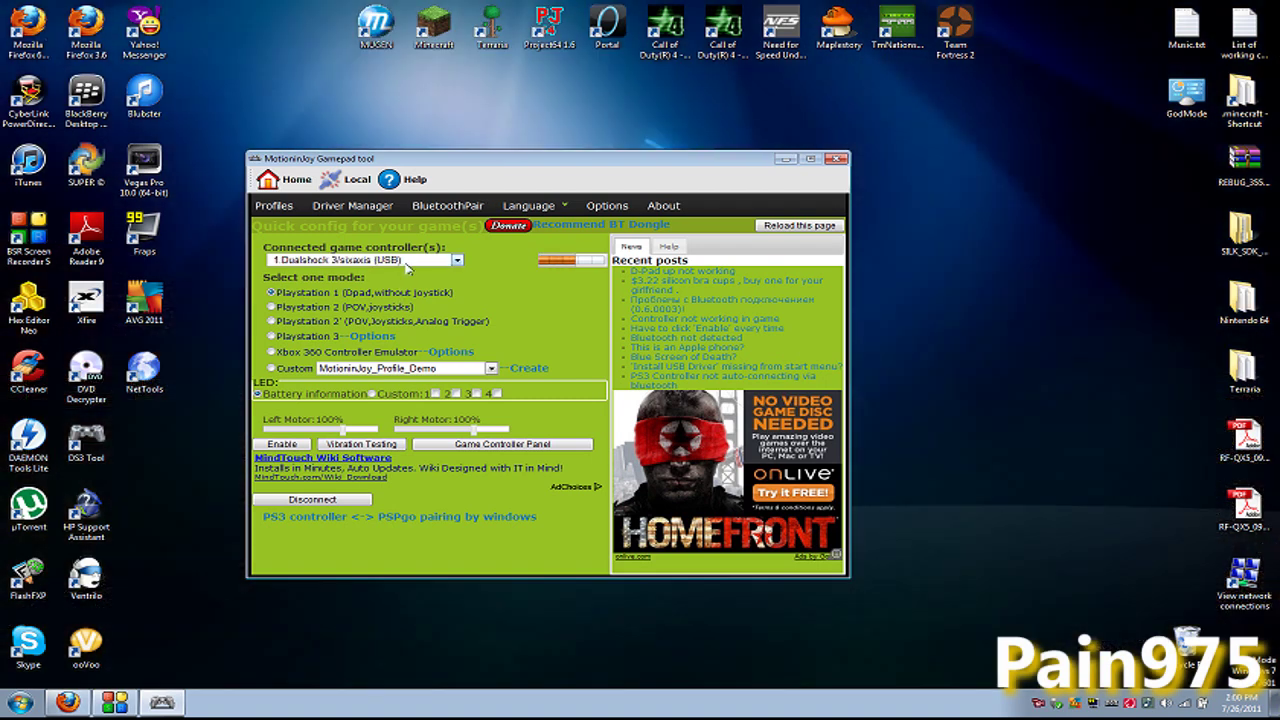
- Select '1 Dualshock 3/sixaxis (USB)' as the connected controller and set its LEDs to Custom
left_click(407, 262)
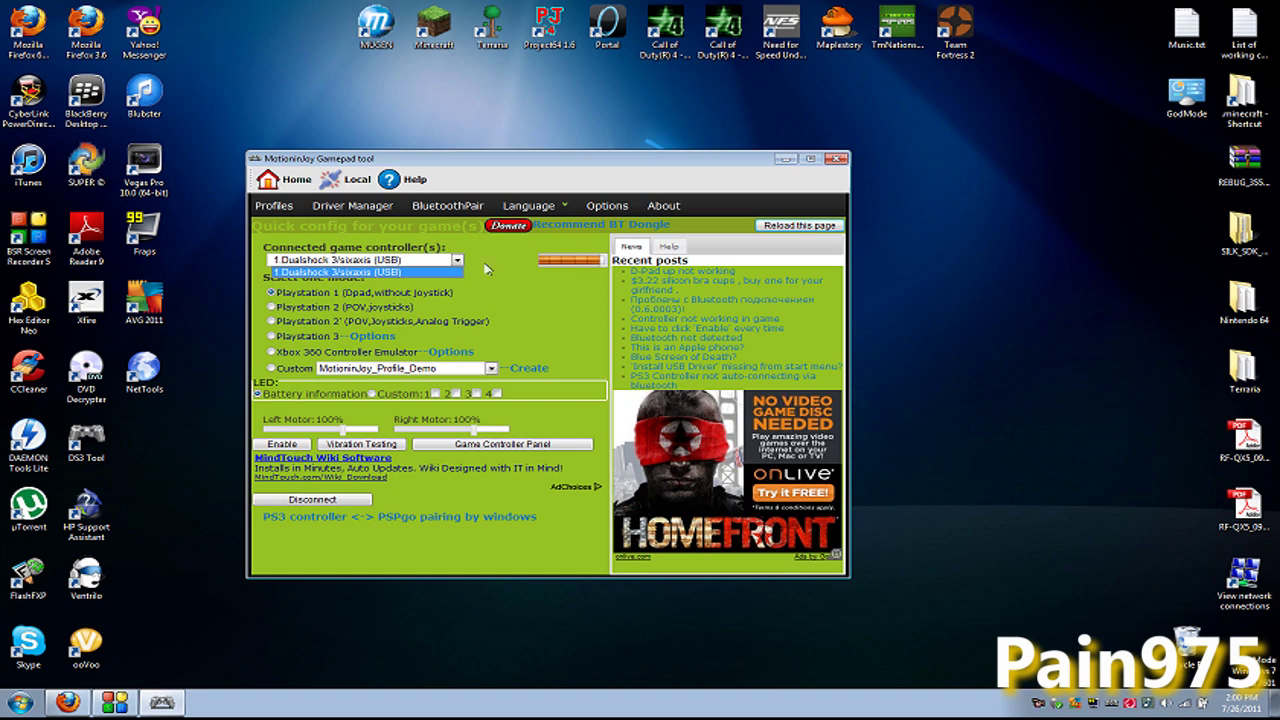
left_click(404, 272)
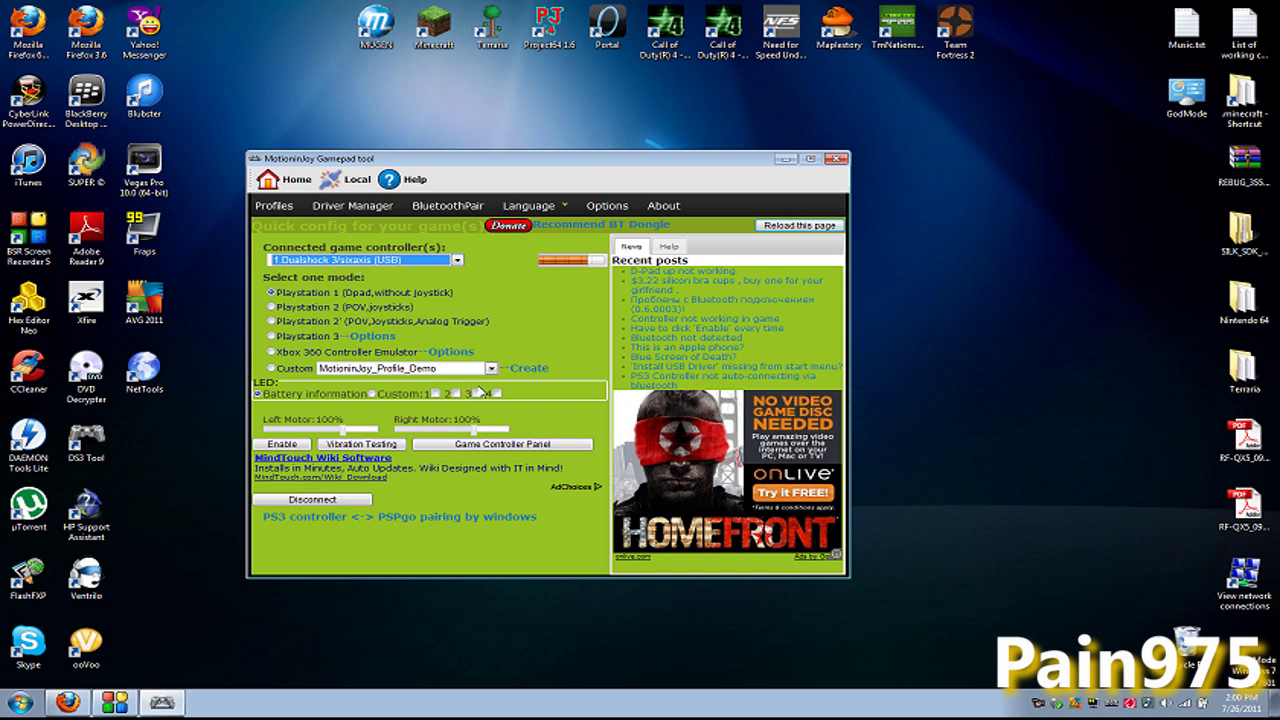
left_click(372, 394)
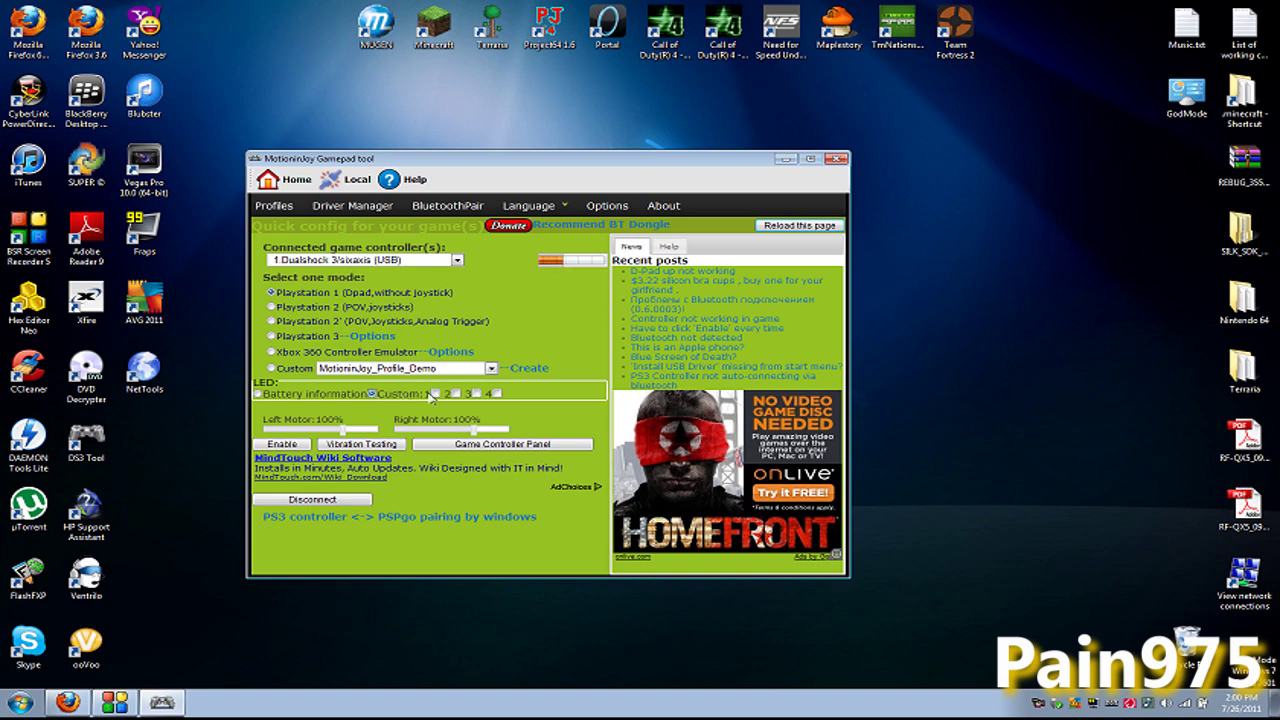
- Turn on LEDs 1 and 4, then open the Windows Game Controller Panel
left_click(434, 394)
left_click(497, 394)
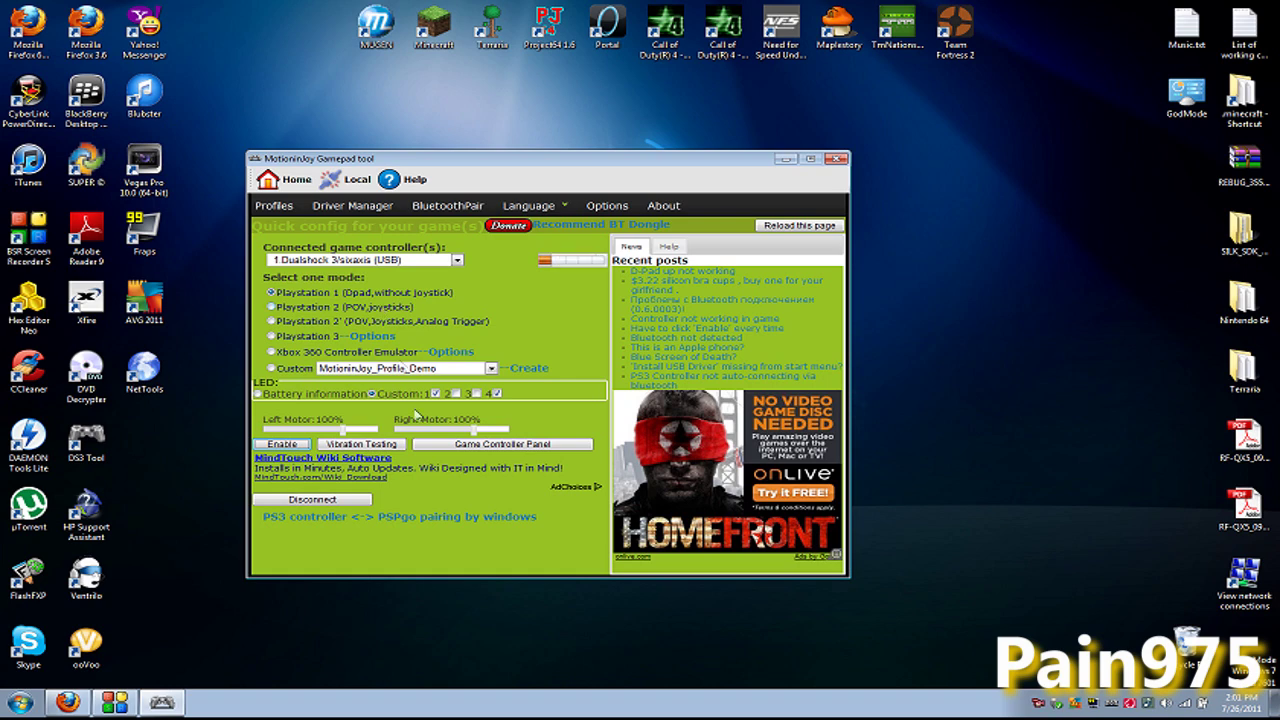
left_click(450, 446)
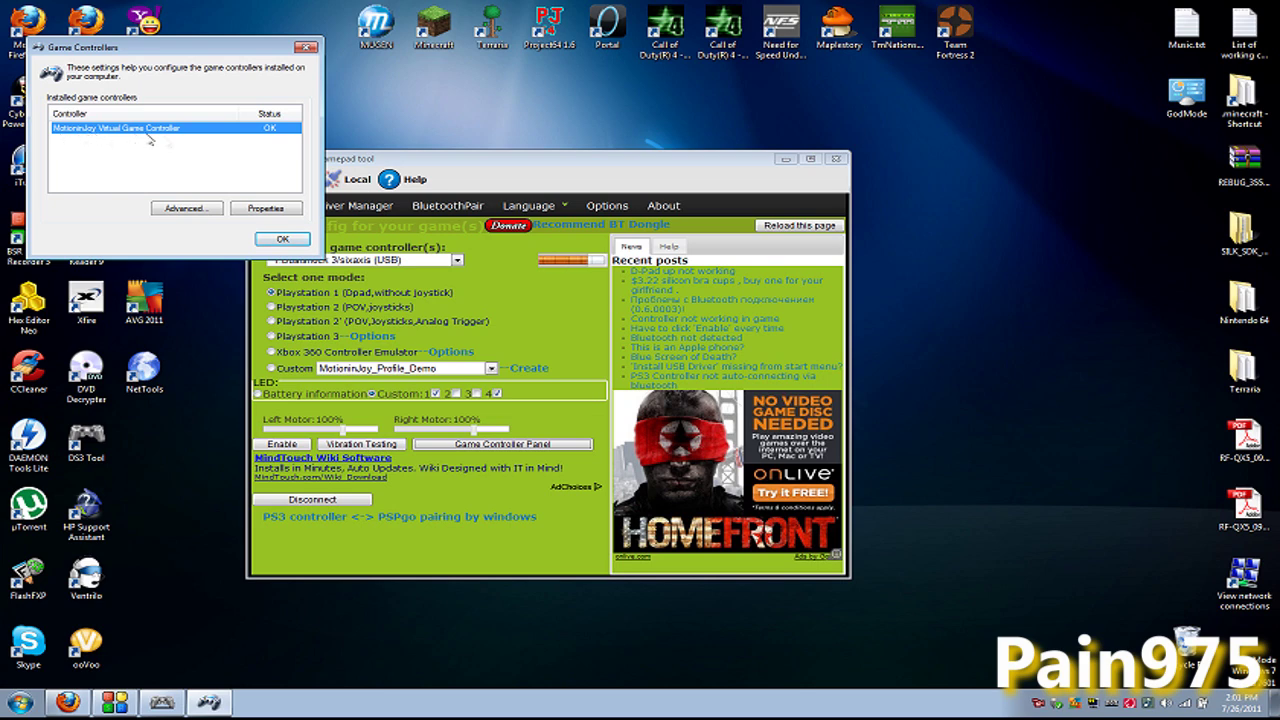
- Test the MotionInJoy Virtual Game Controller in its Properties, then close both dialogs with OK
left_click(250, 208)
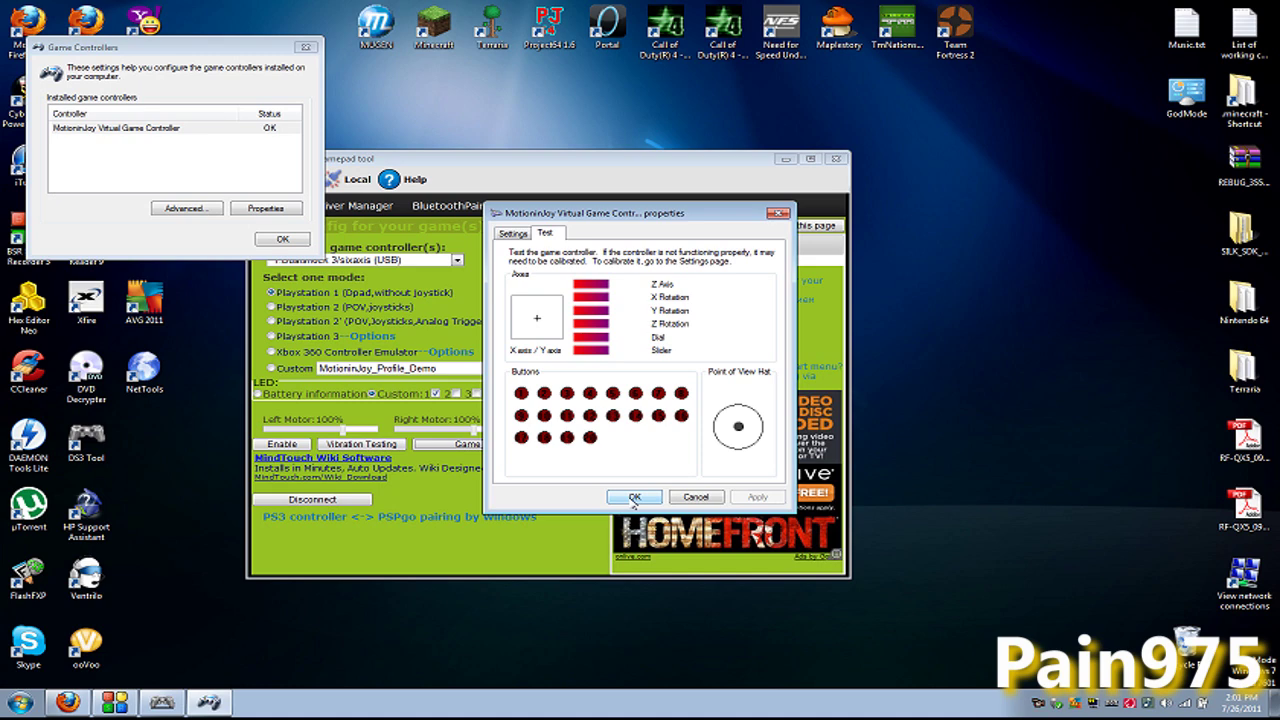
left_click(634, 498)
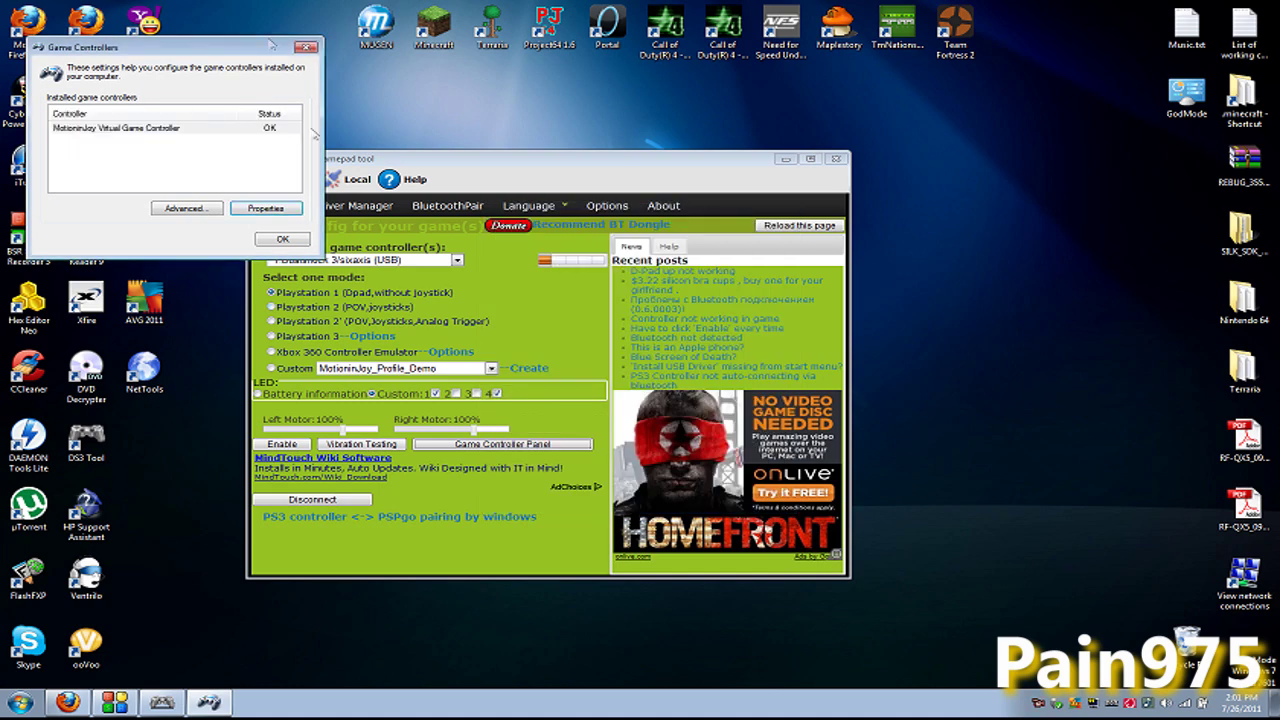
left_click(300, 243)
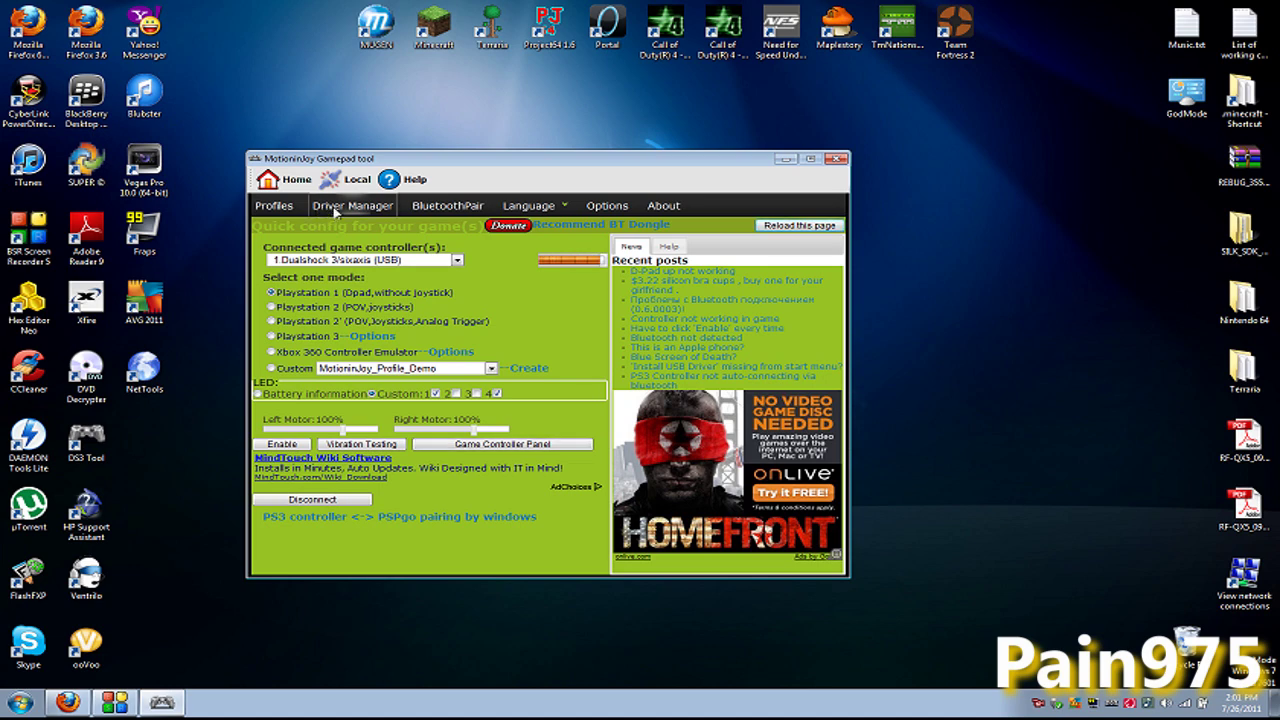
- In Driver Manager, tick the Port_#0002.Hub_#0002 controller entry, then minimize the tool
left_click(338, 206)
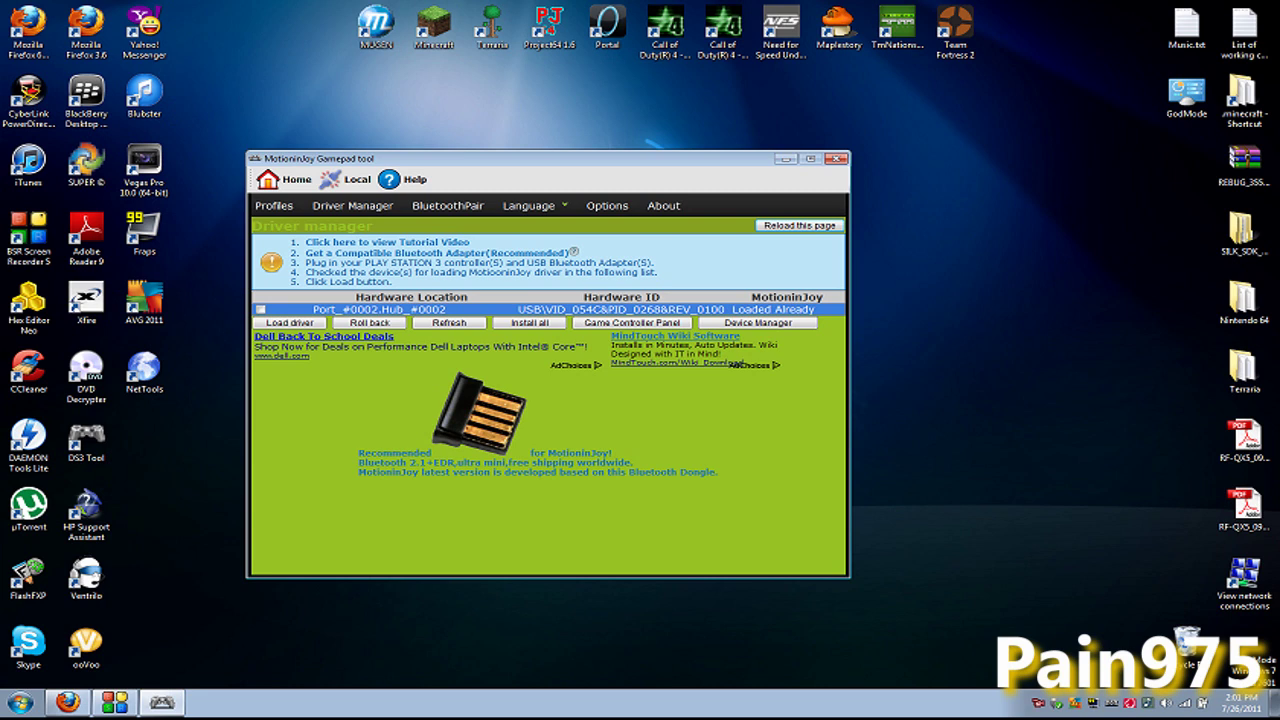
left_click(260, 310)
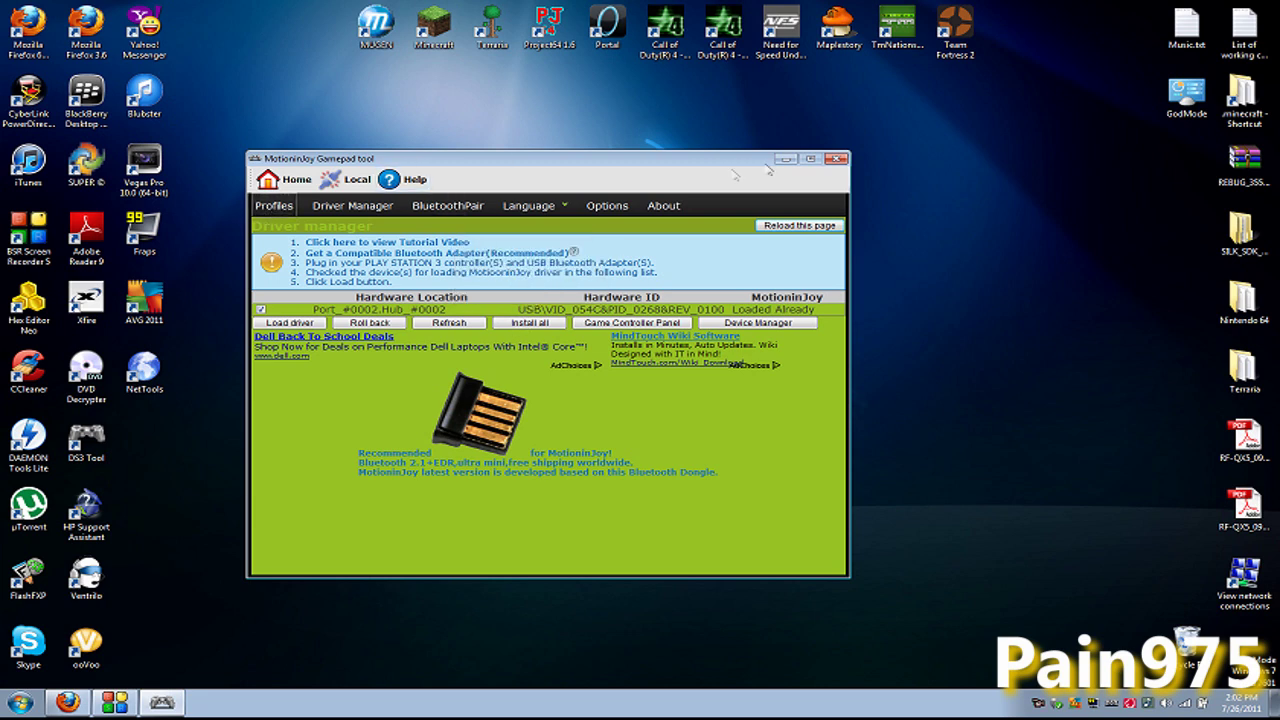
left_click(786, 159)
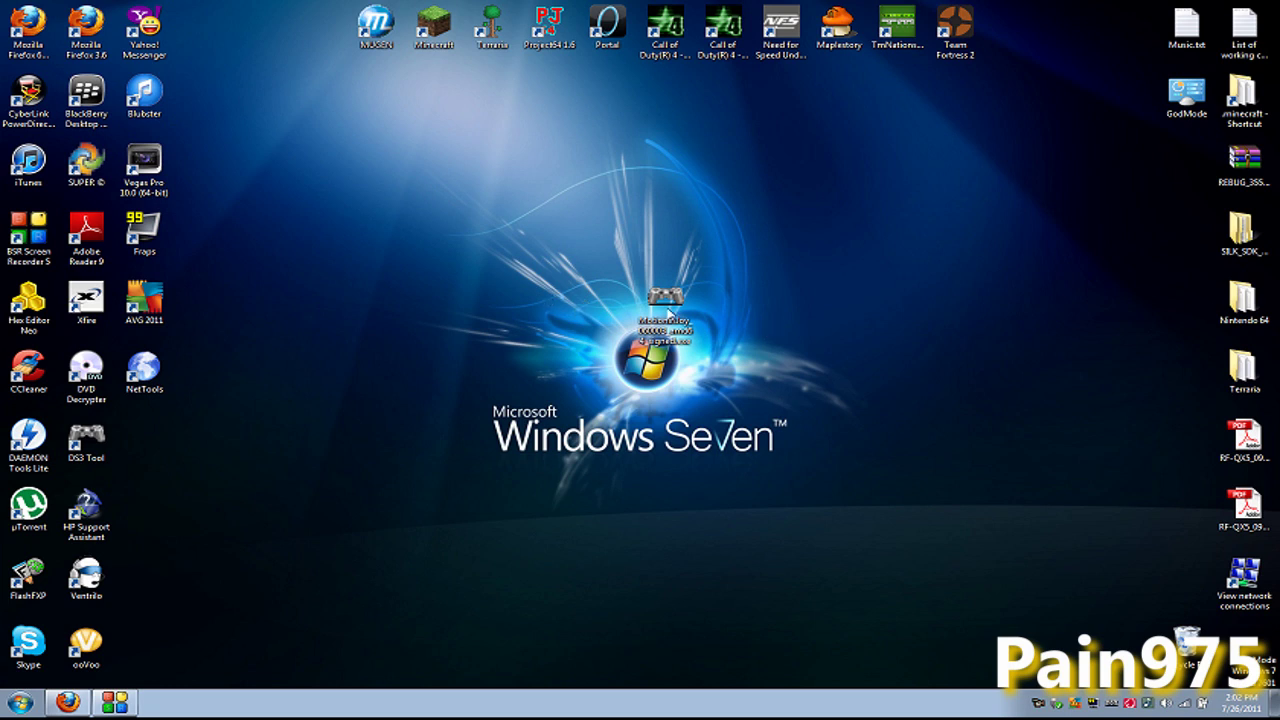
- Hide Firefox and launch the MotioninJoy gamepad tool from its desktop icon
left_click(115, 702)
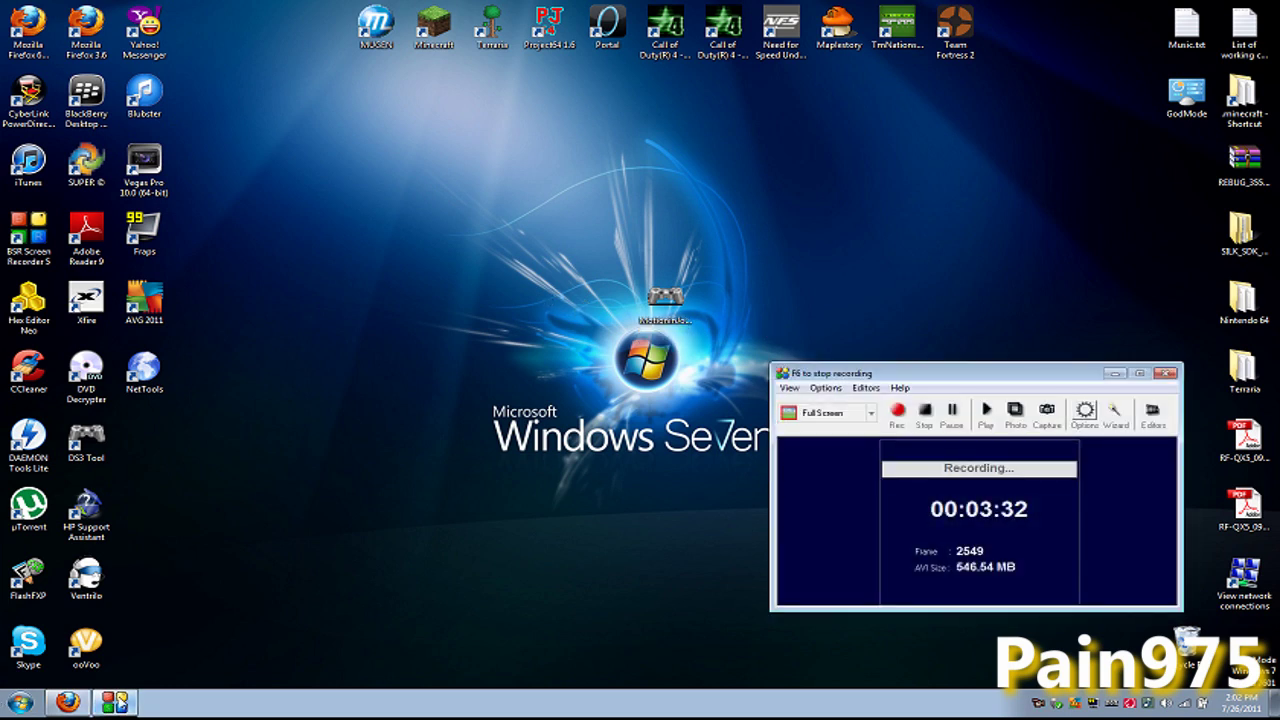
left_click(115, 702)
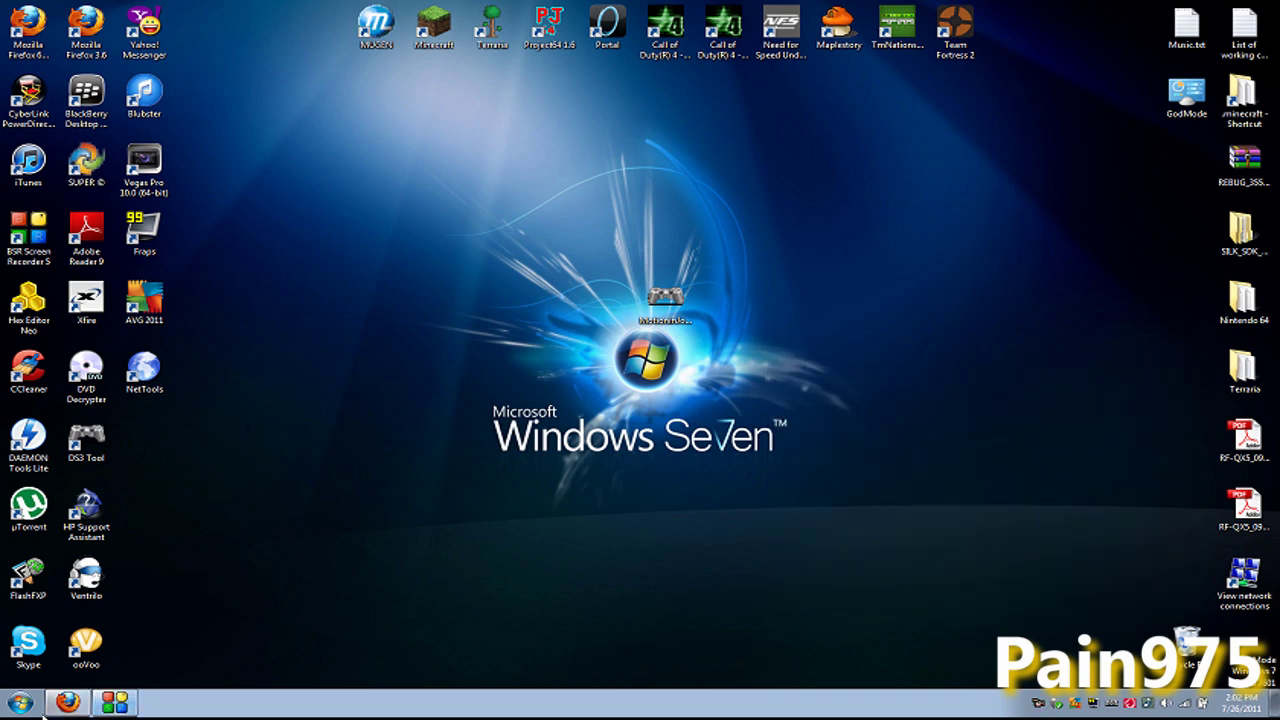
left_click(67, 702)
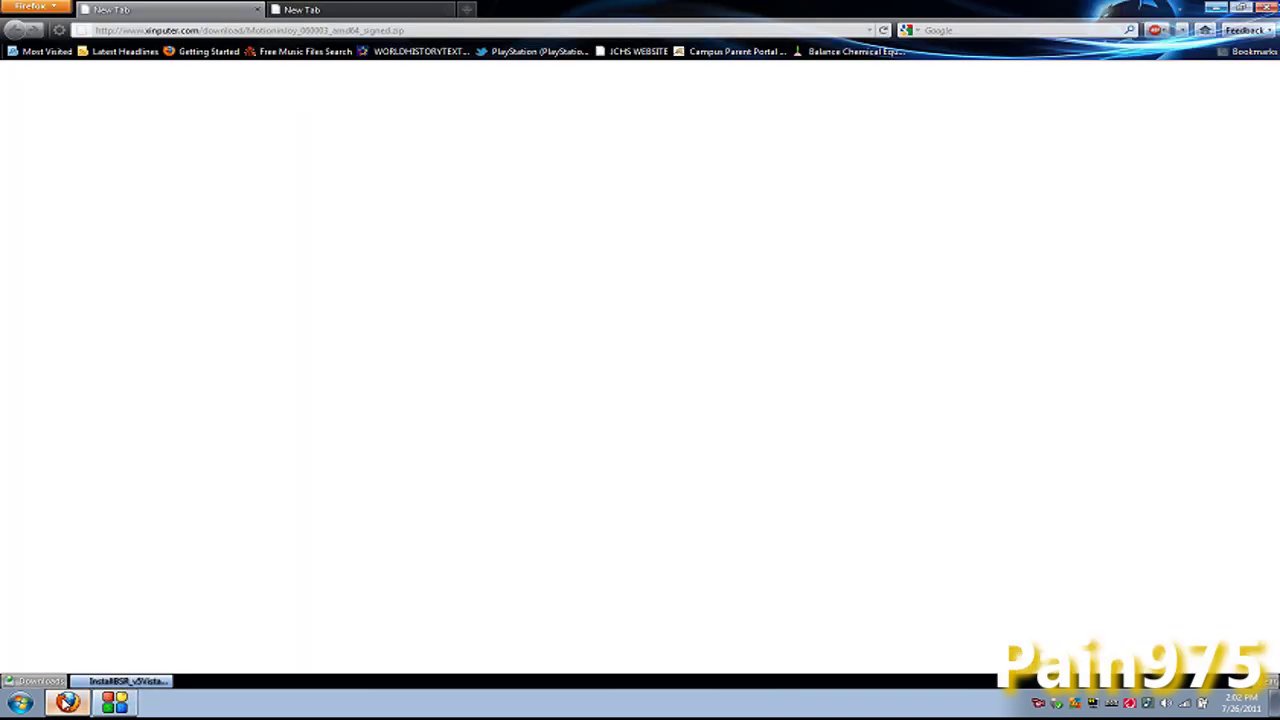
left_click(67, 702)
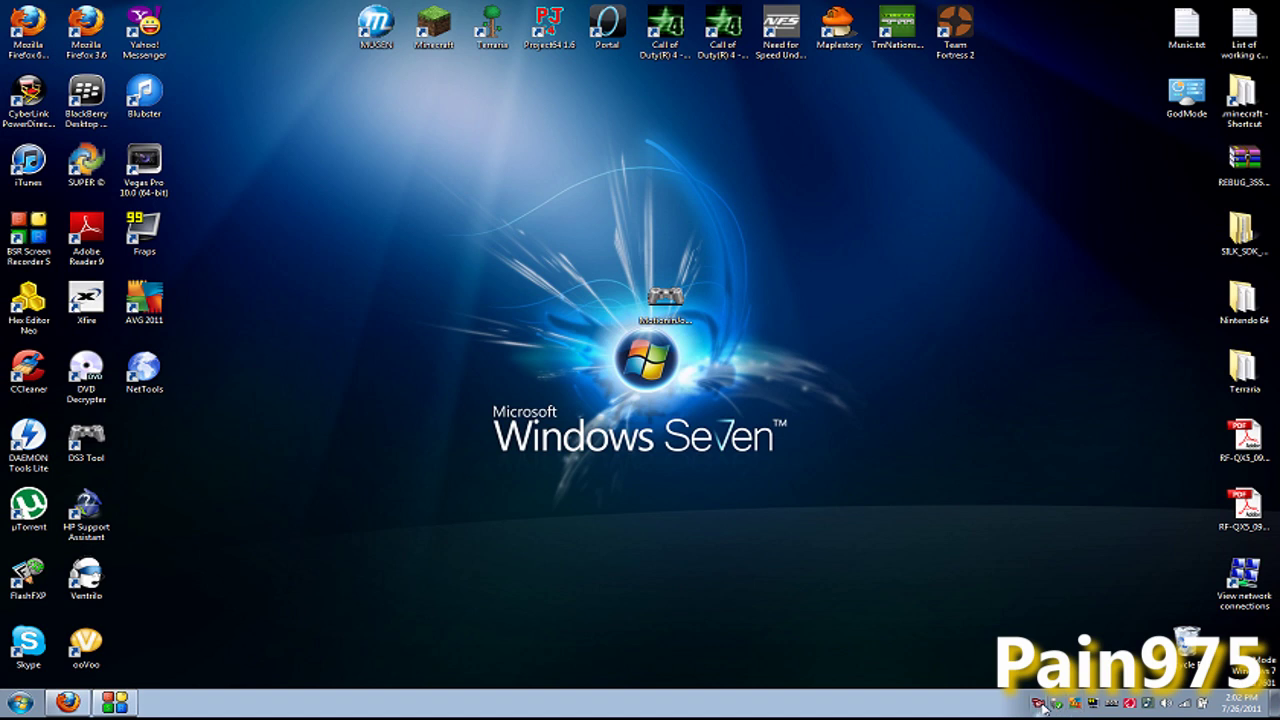
double_click(1112, 704)
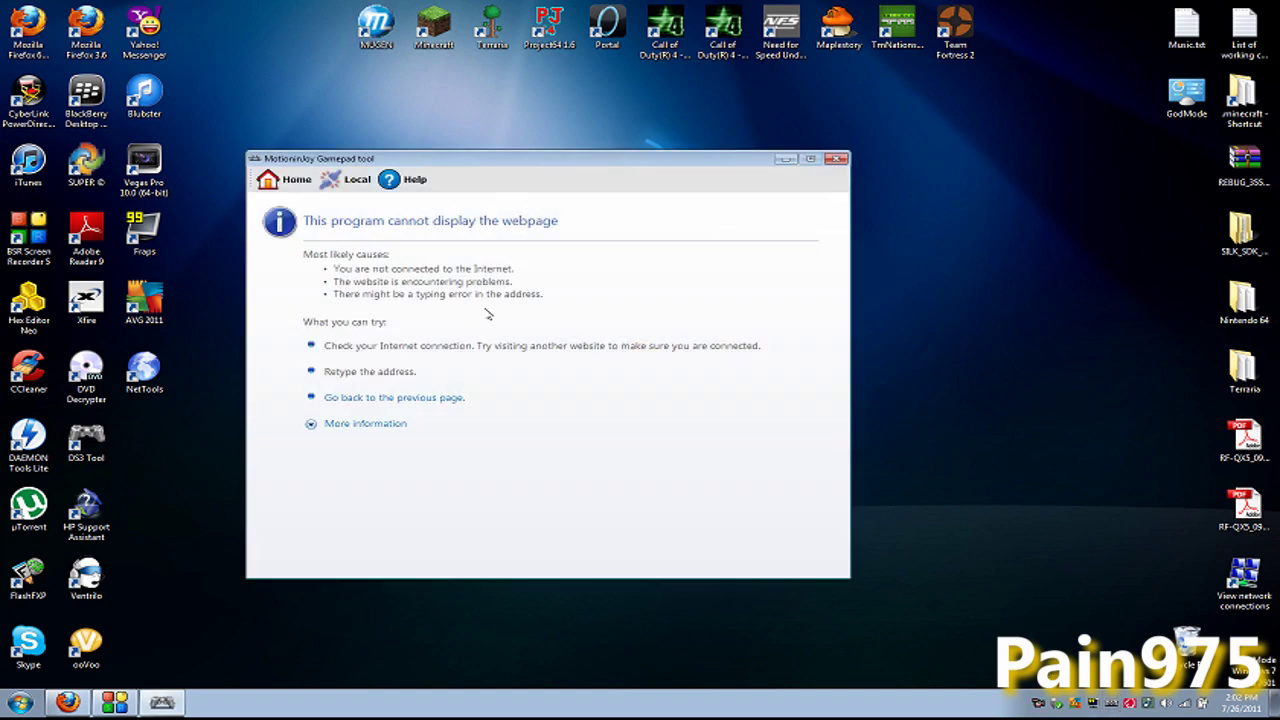
- Check the Local page's controller list, then return to Quick config, still awaiting a controller
left_click(340, 182)
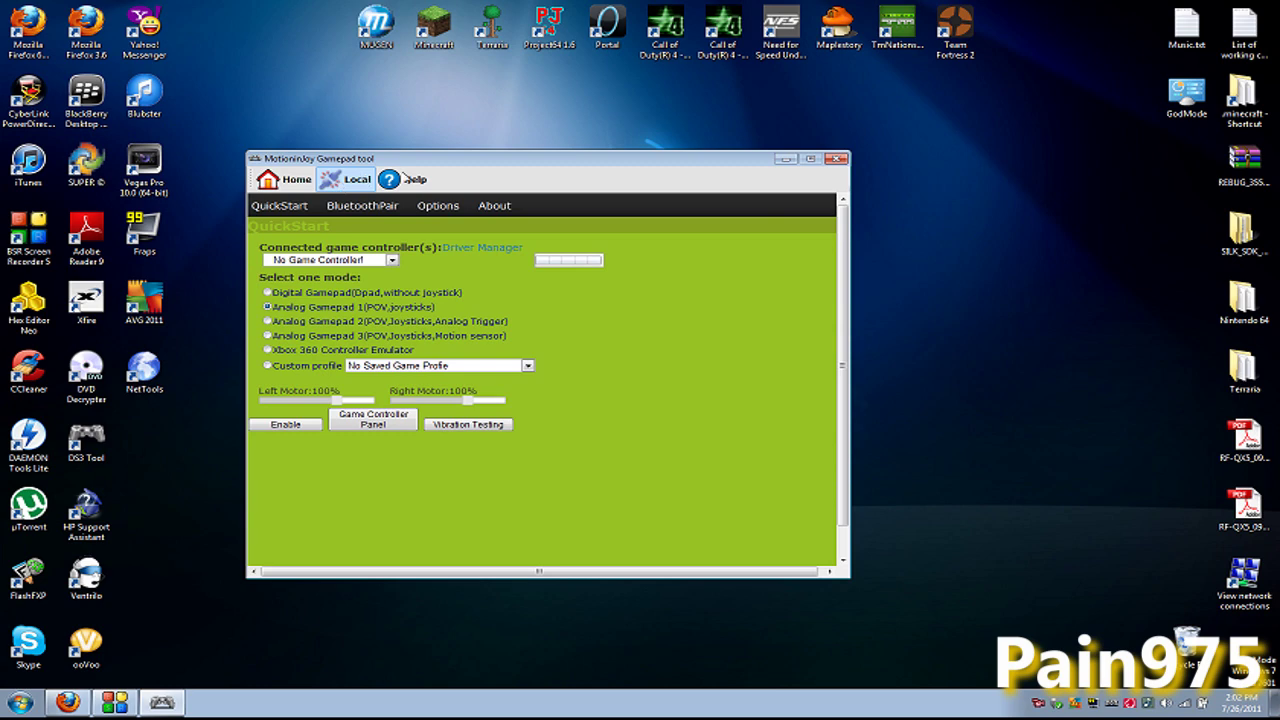
left_click(392, 260)
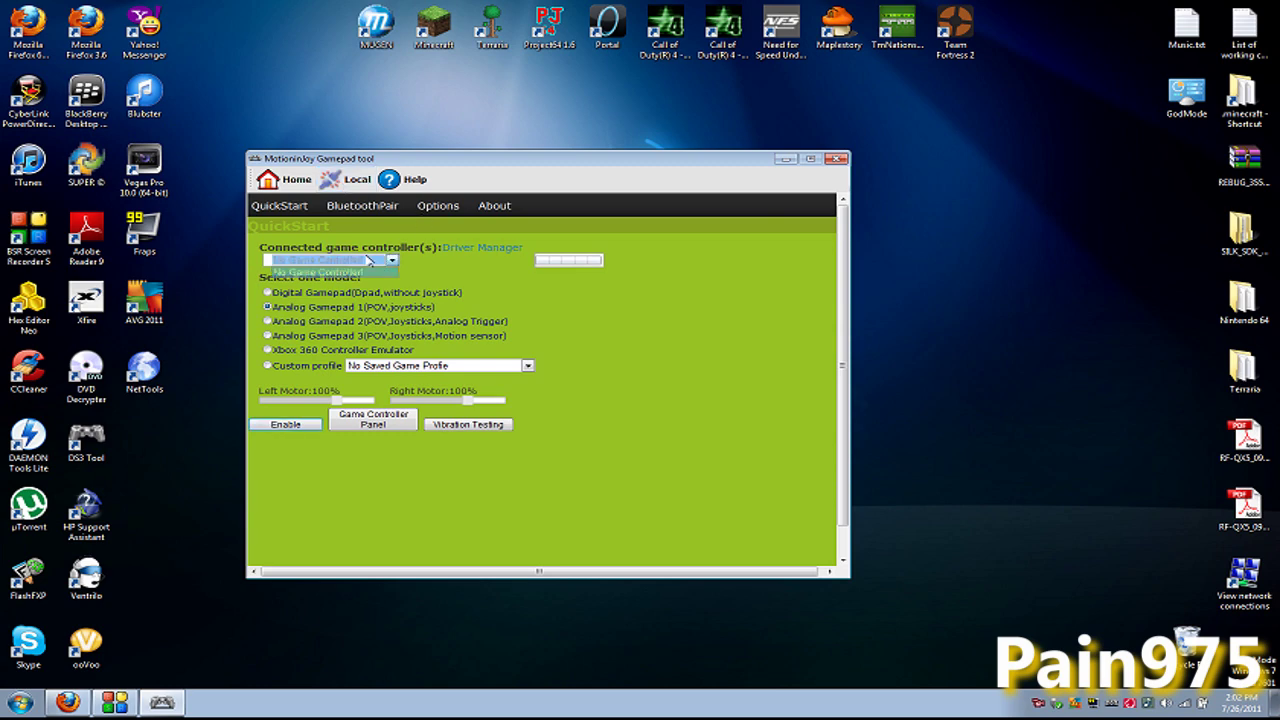
left_click(280, 185)
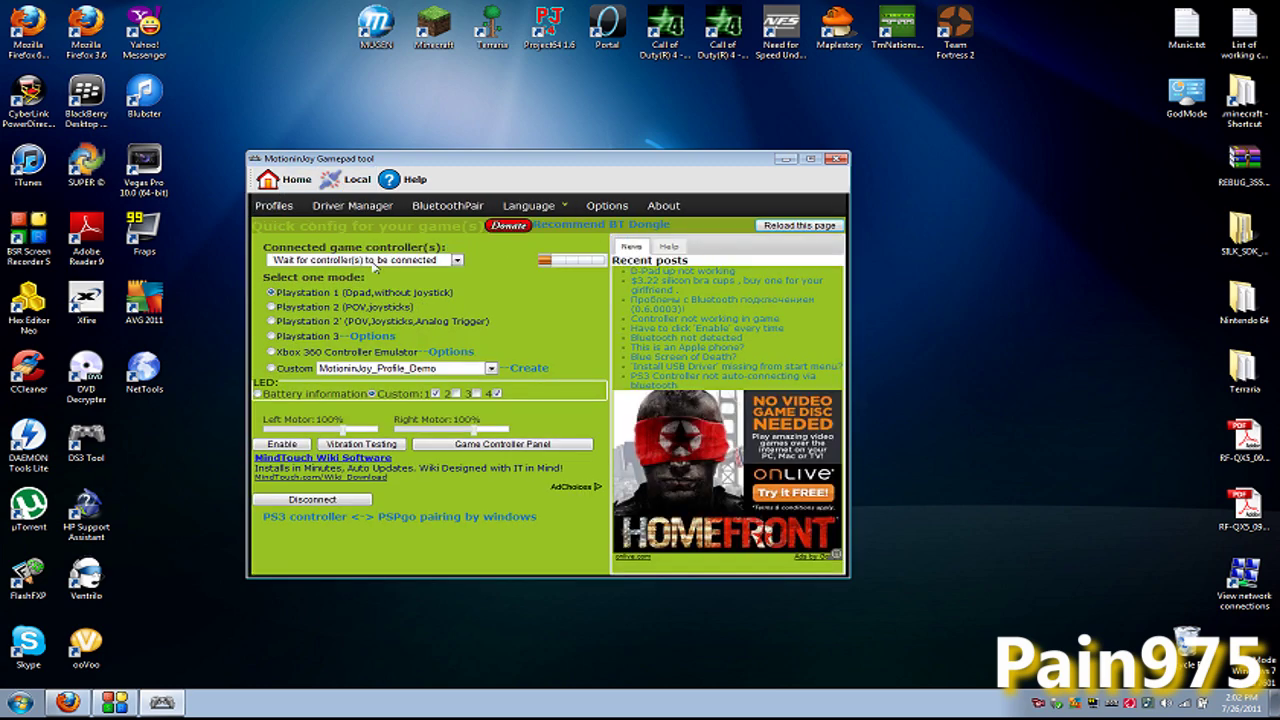
left_click(375, 262)
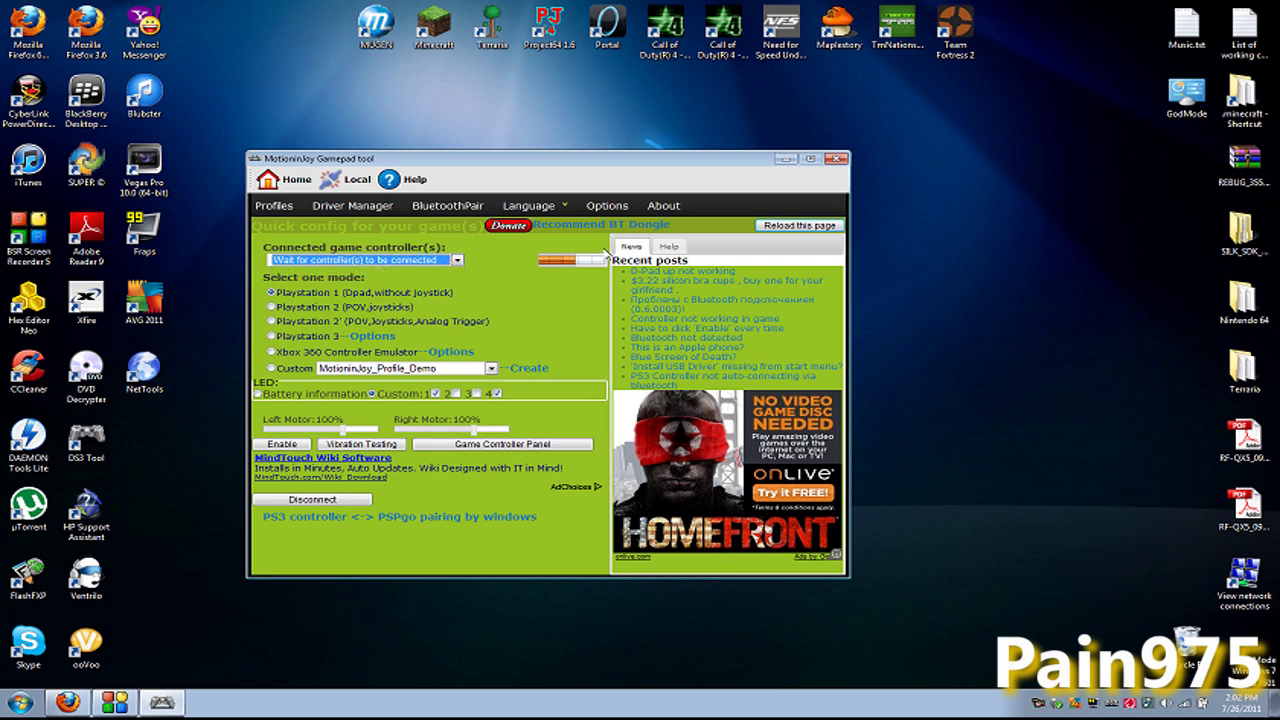
left_click(658, 248)
left_click(357, 501)
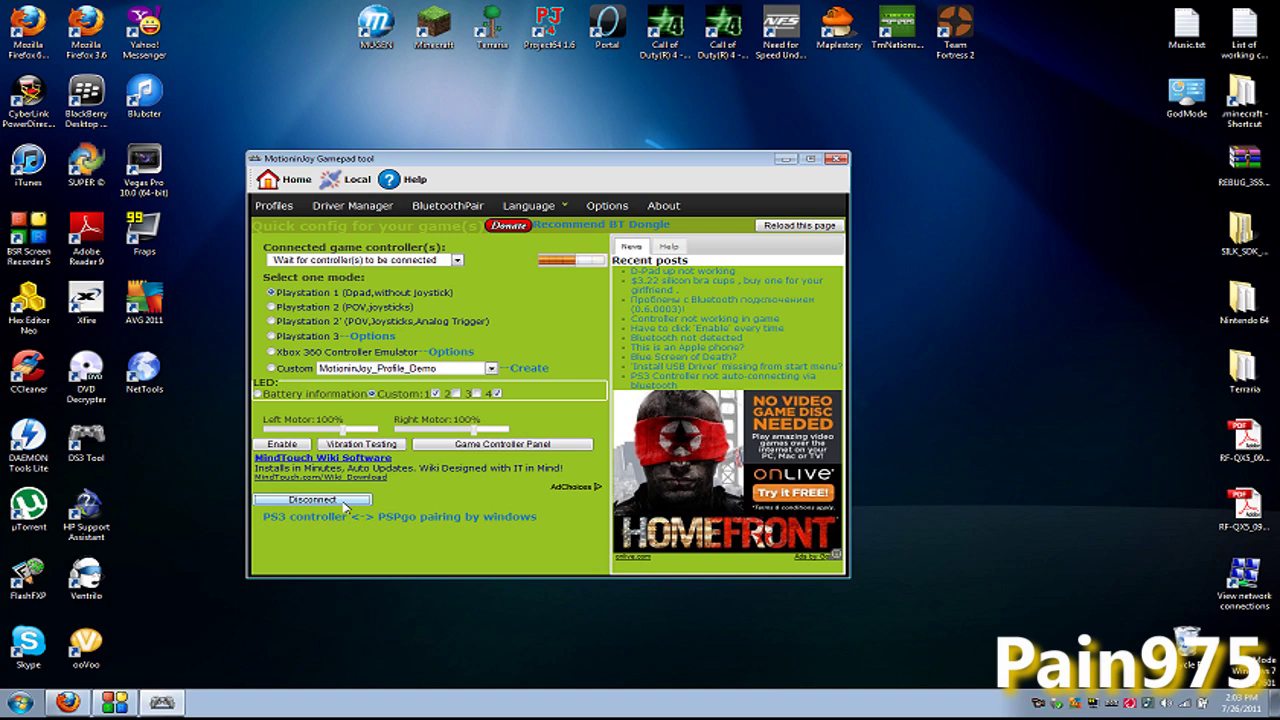
left_click_drag(545, 162, 838, 400)
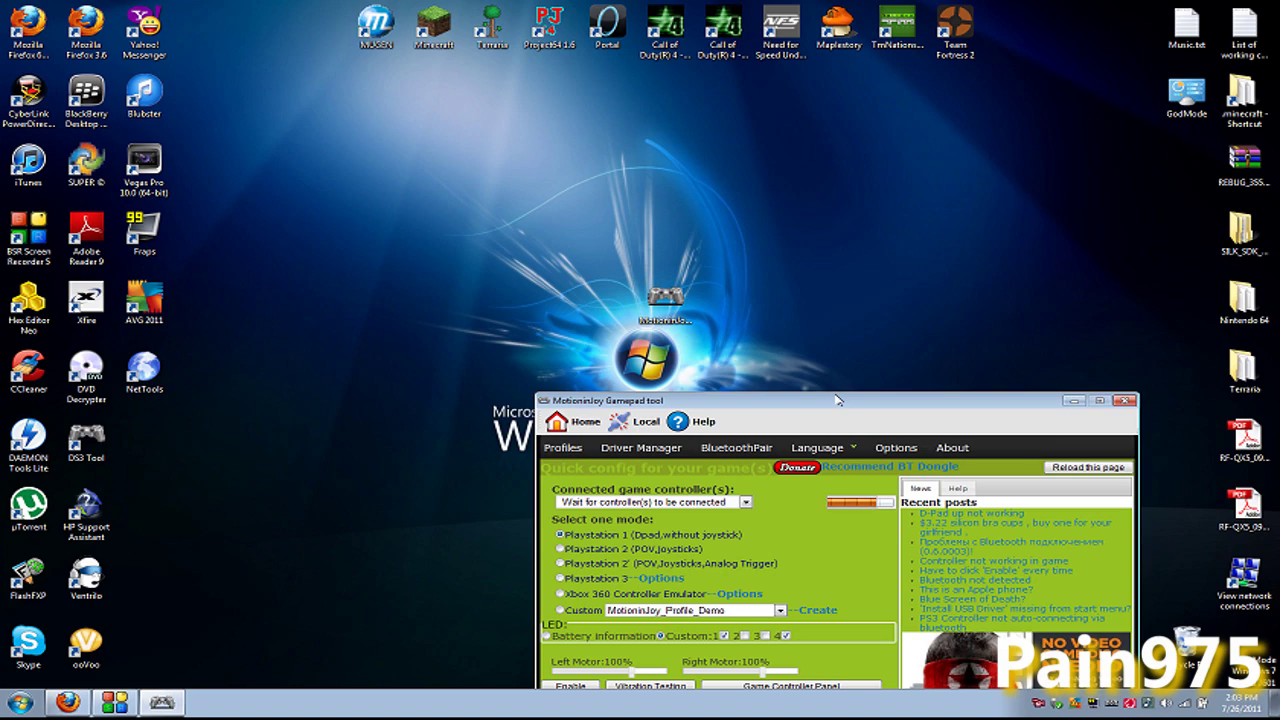
left_click_drag(838, 400, 877, 157)
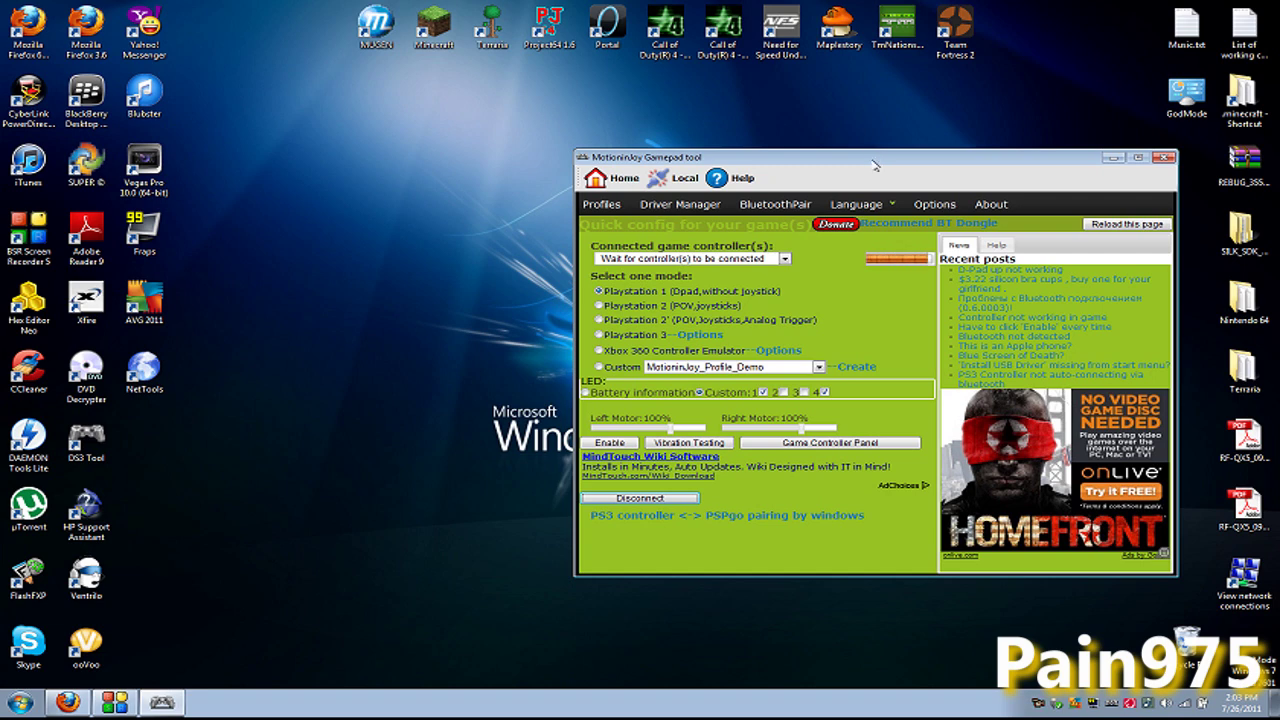
- Close the gamepad tool, exit DS3_Tool from the tray, and start driver setup at its welcome page
left_click_drag(875, 165, 946, 142)
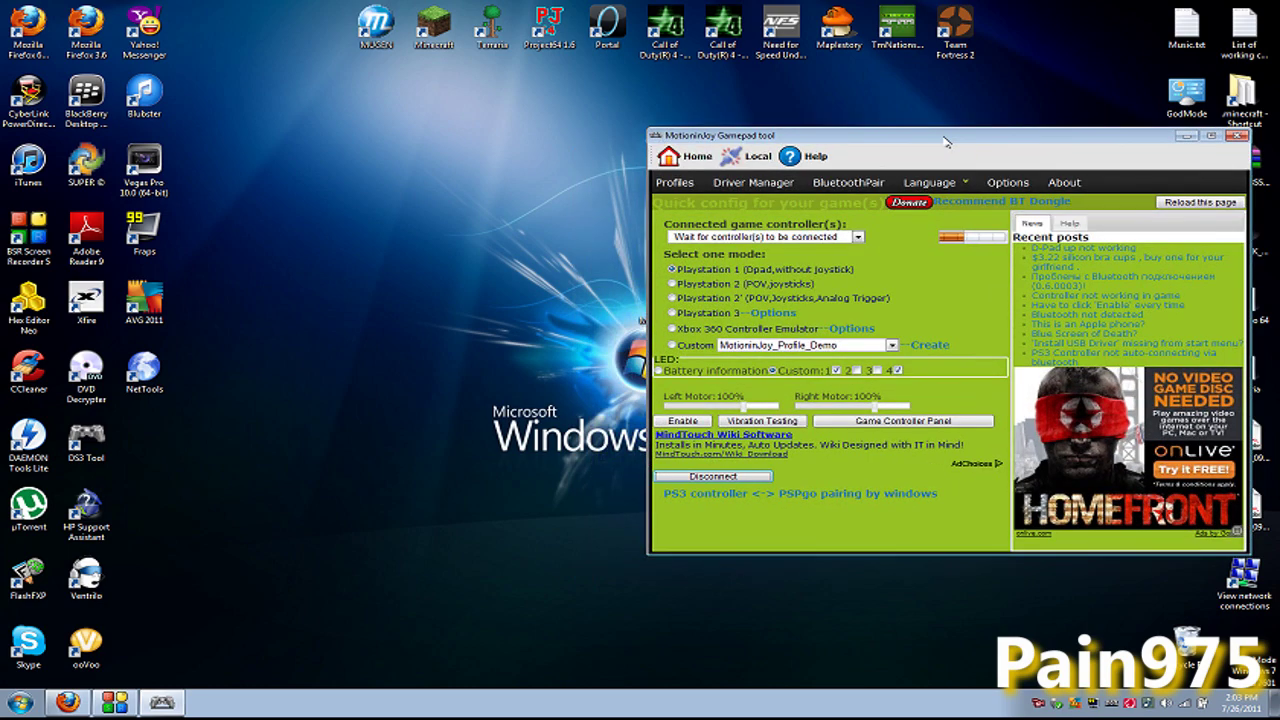
left_click(1237, 137)
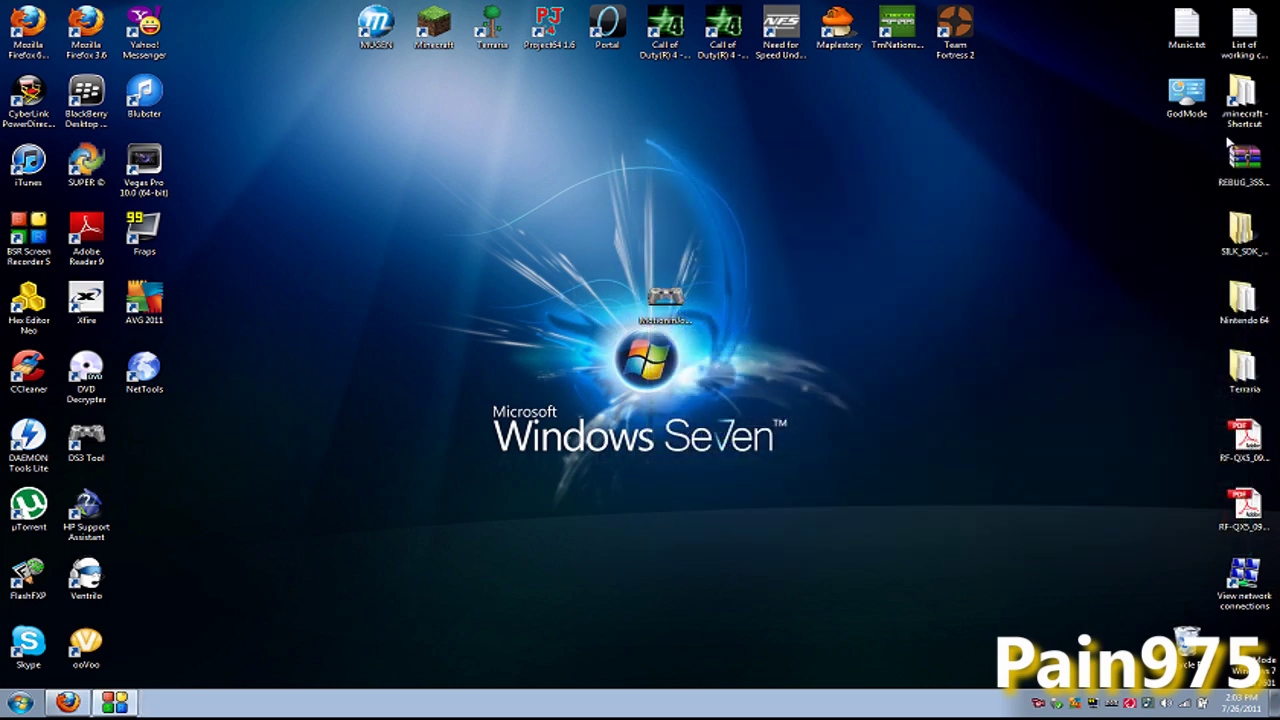
double_click(678, 296)
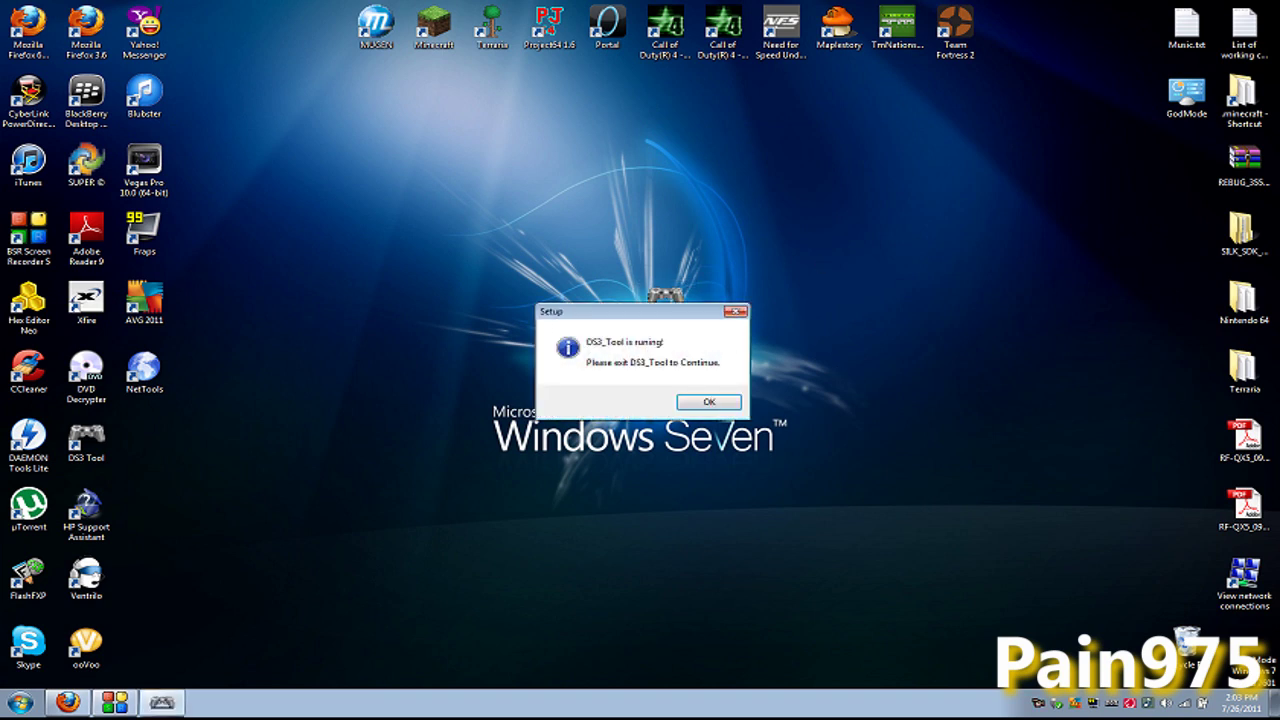
right_click(1118, 704)
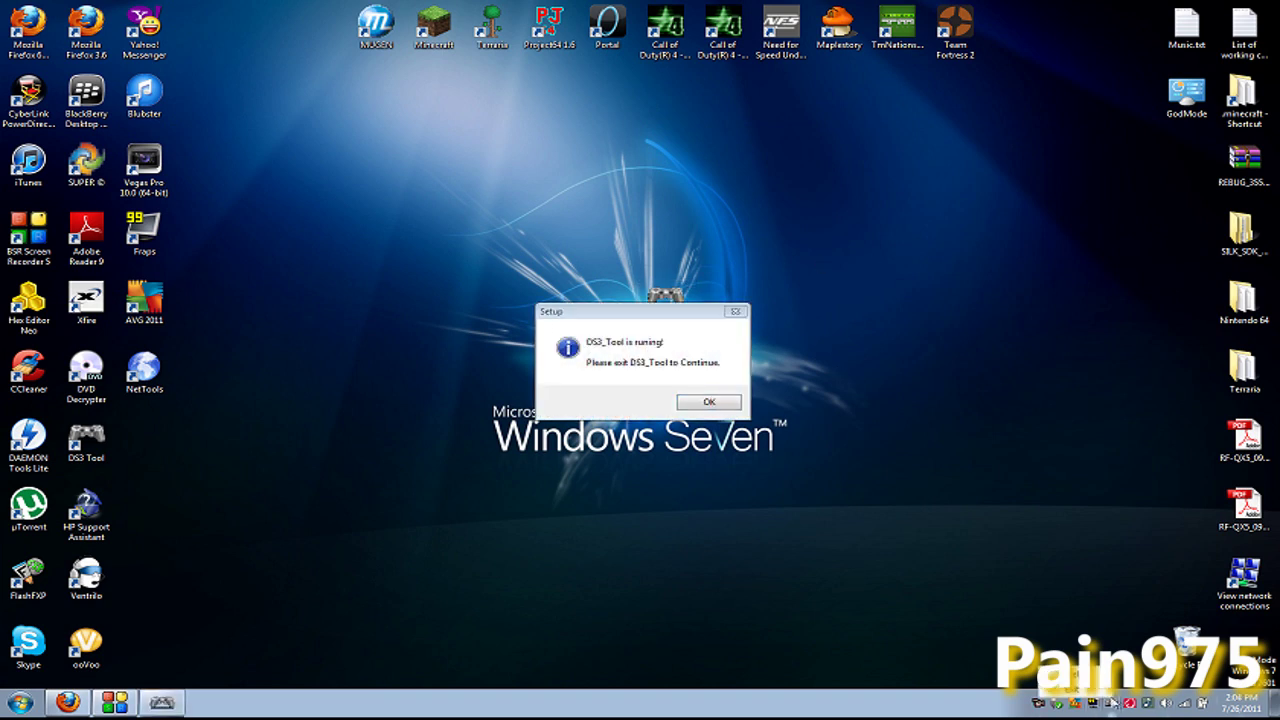
left_click(1084, 692)
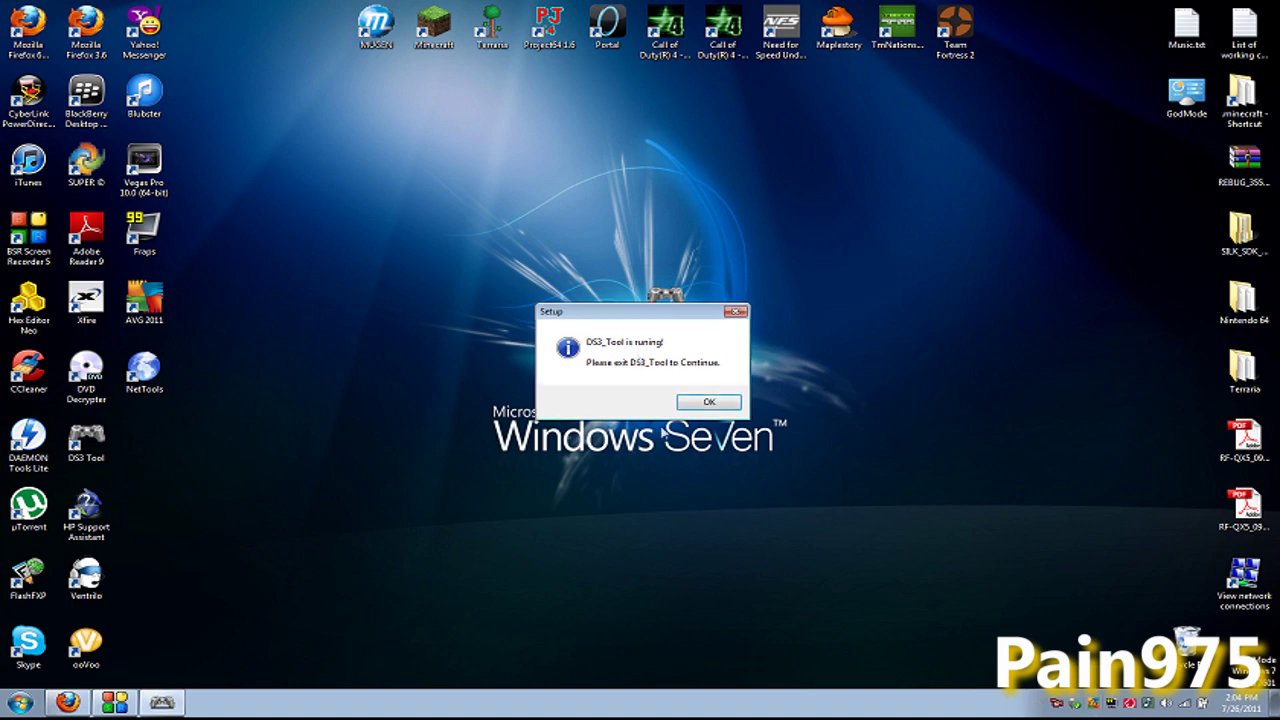
left_click(702, 404)
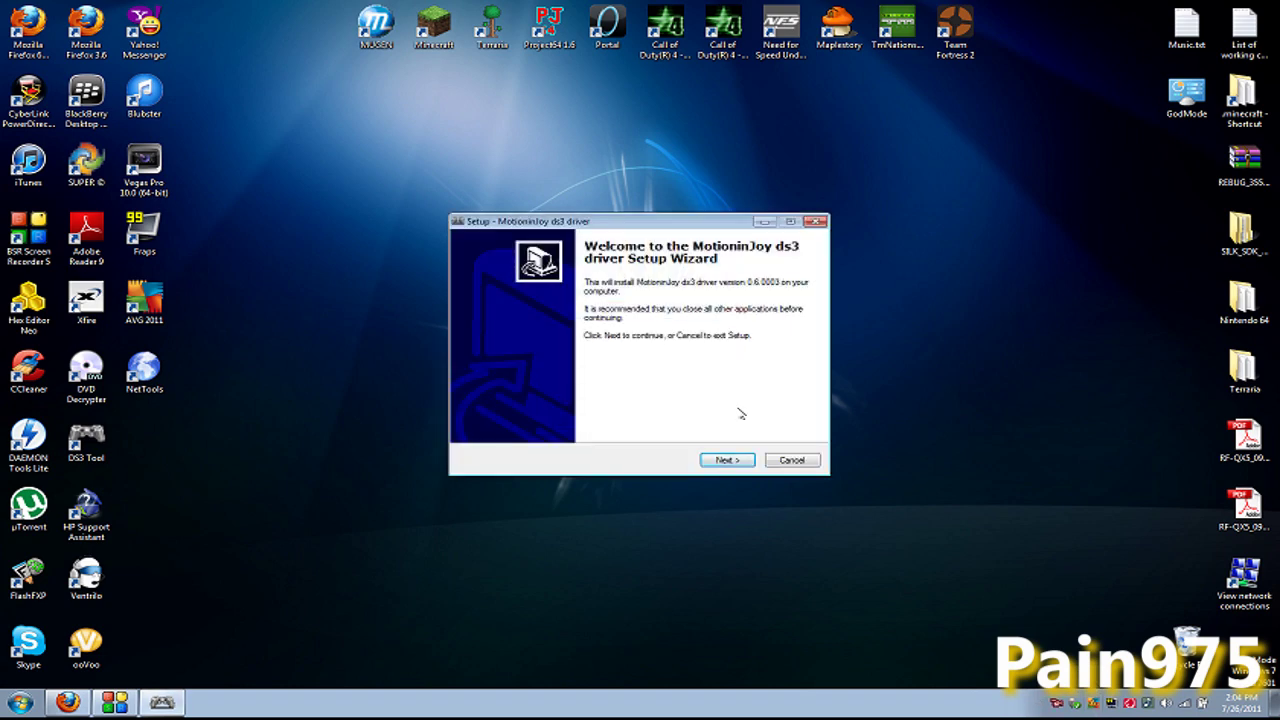
- Reinstall ds3 driver 0.6.0003 with default location, folder and desktop icon, launching DS3_tool at finish
left_click(727, 460)
left_click(727, 460)
left_click(727, 460)
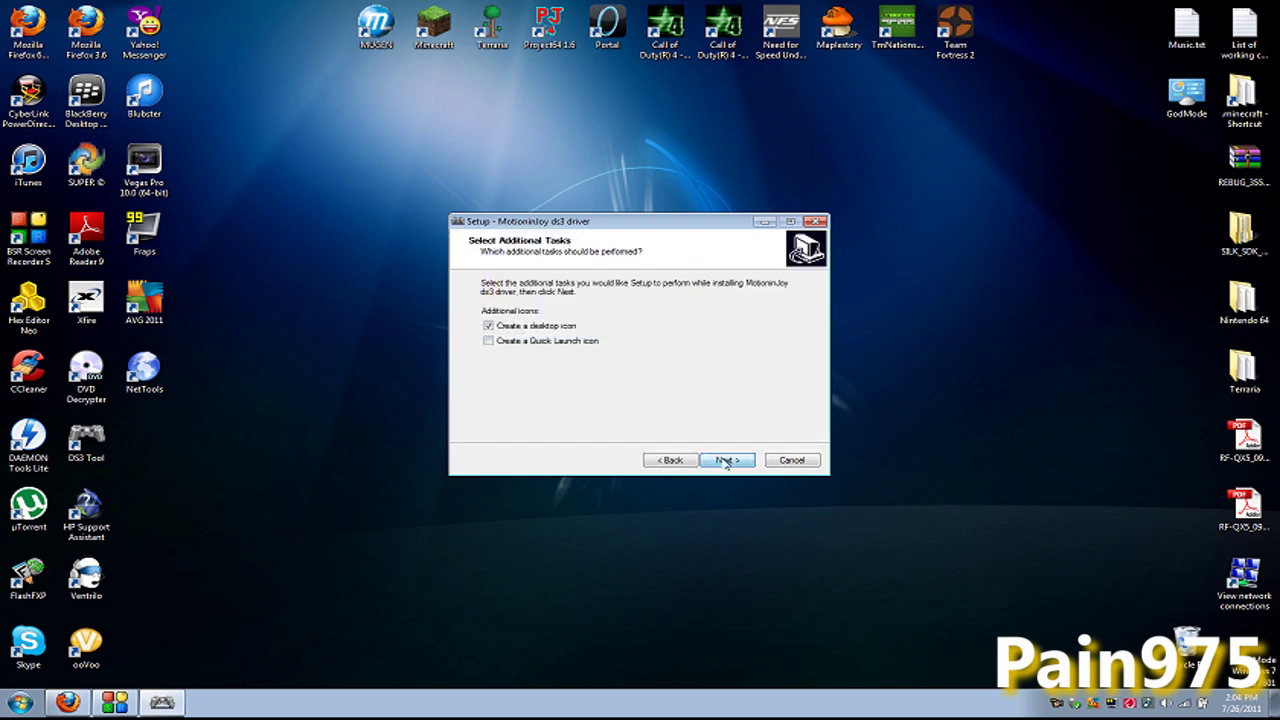
left_click(727, 460)
left_click(727, 460)
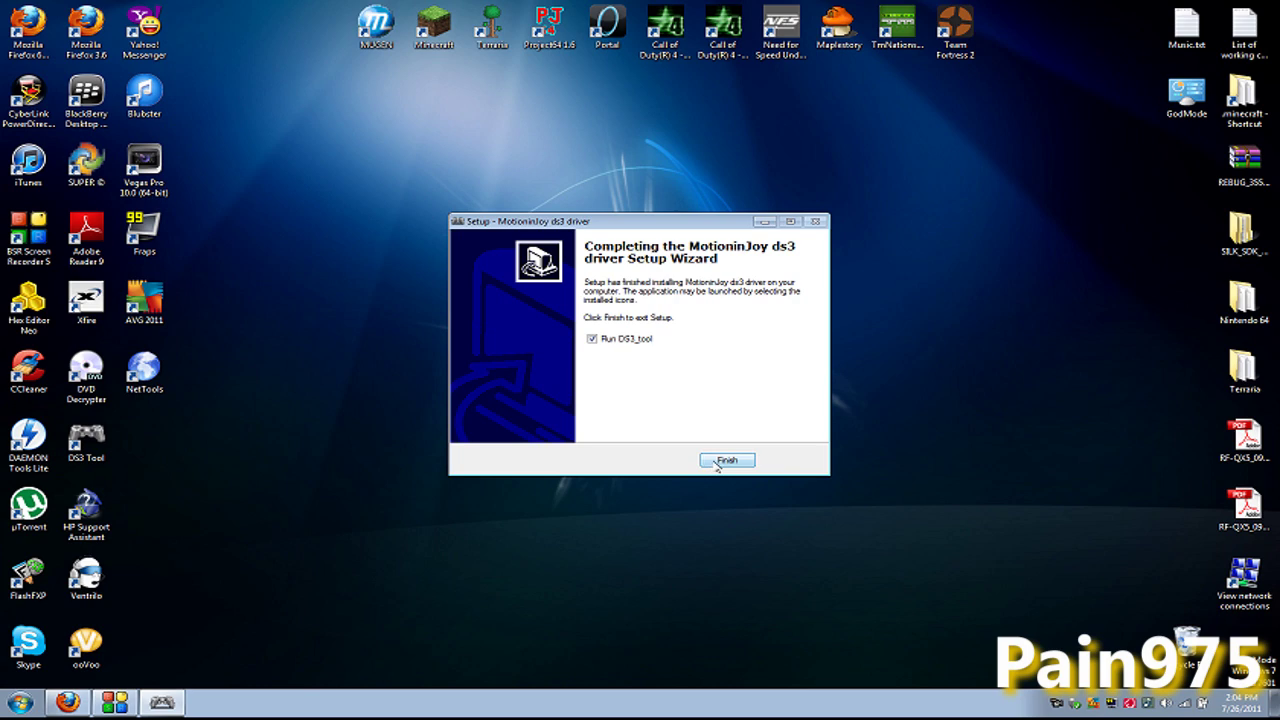
left_click(714, 464)
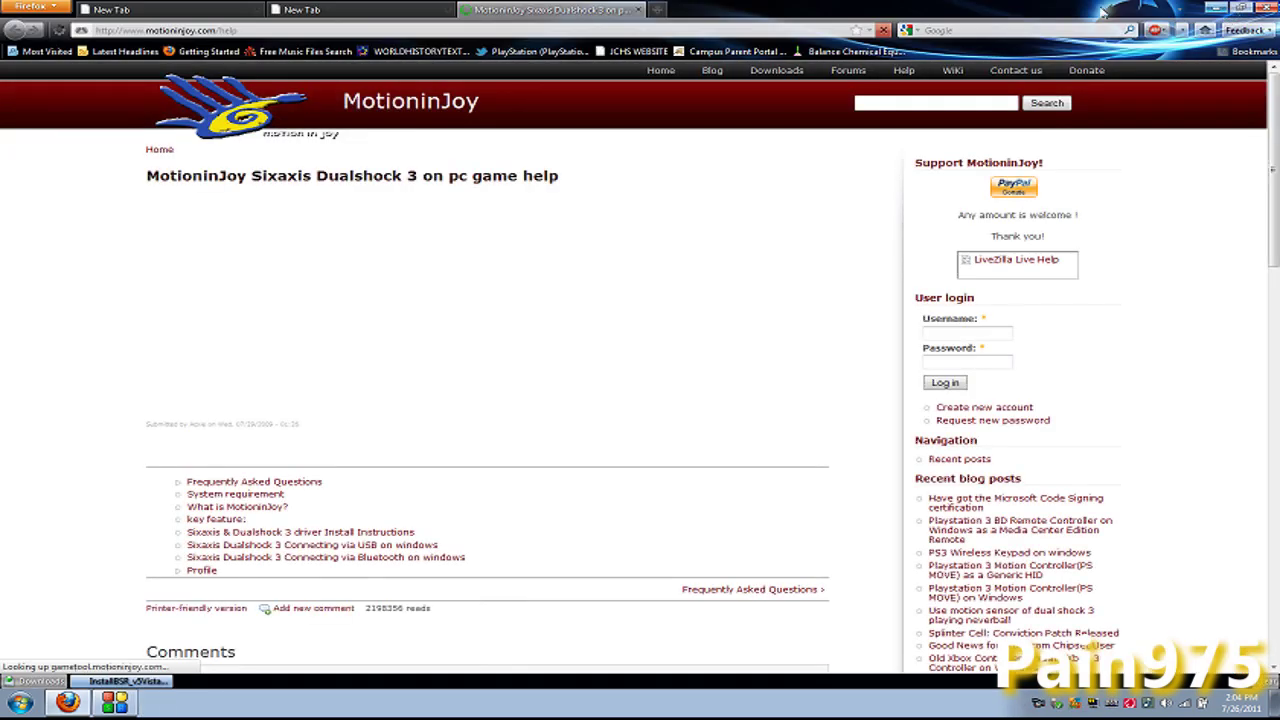
- Close the MotioninJoy help tab, minimize Firefox, and centre the DS3 Tool window on screen
left_click(637, 9)
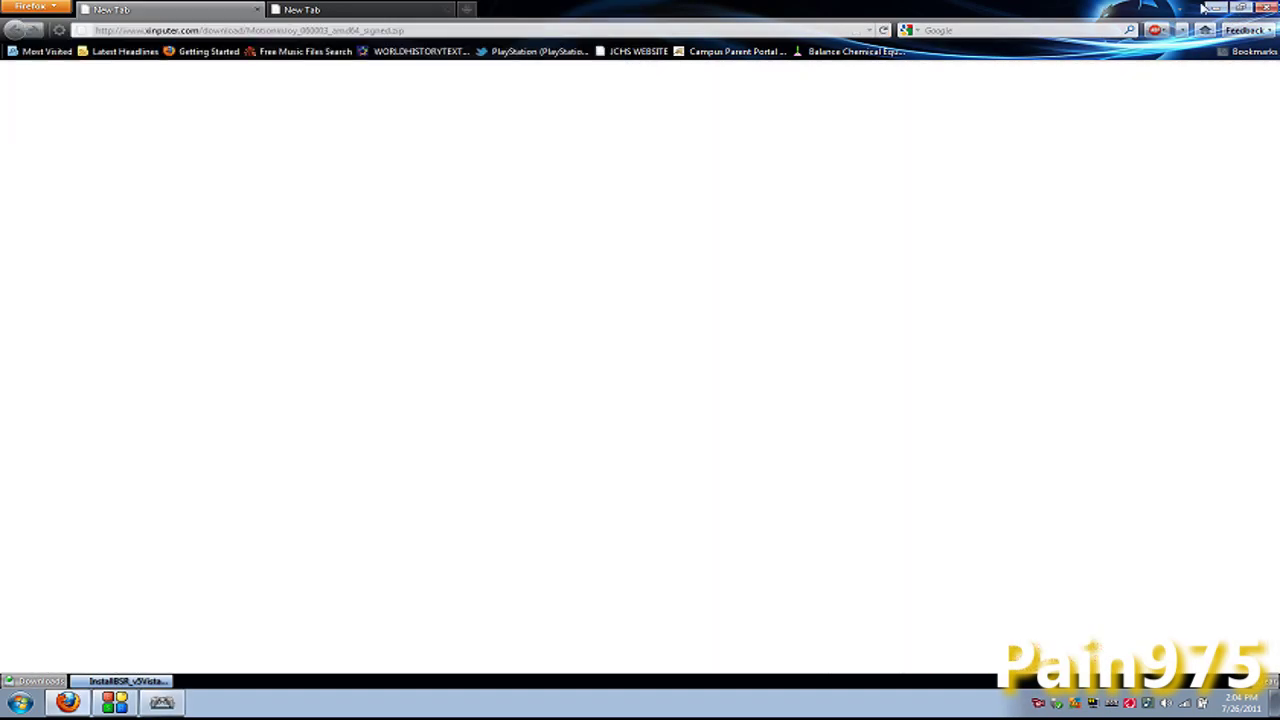
left_click(1218, 8)
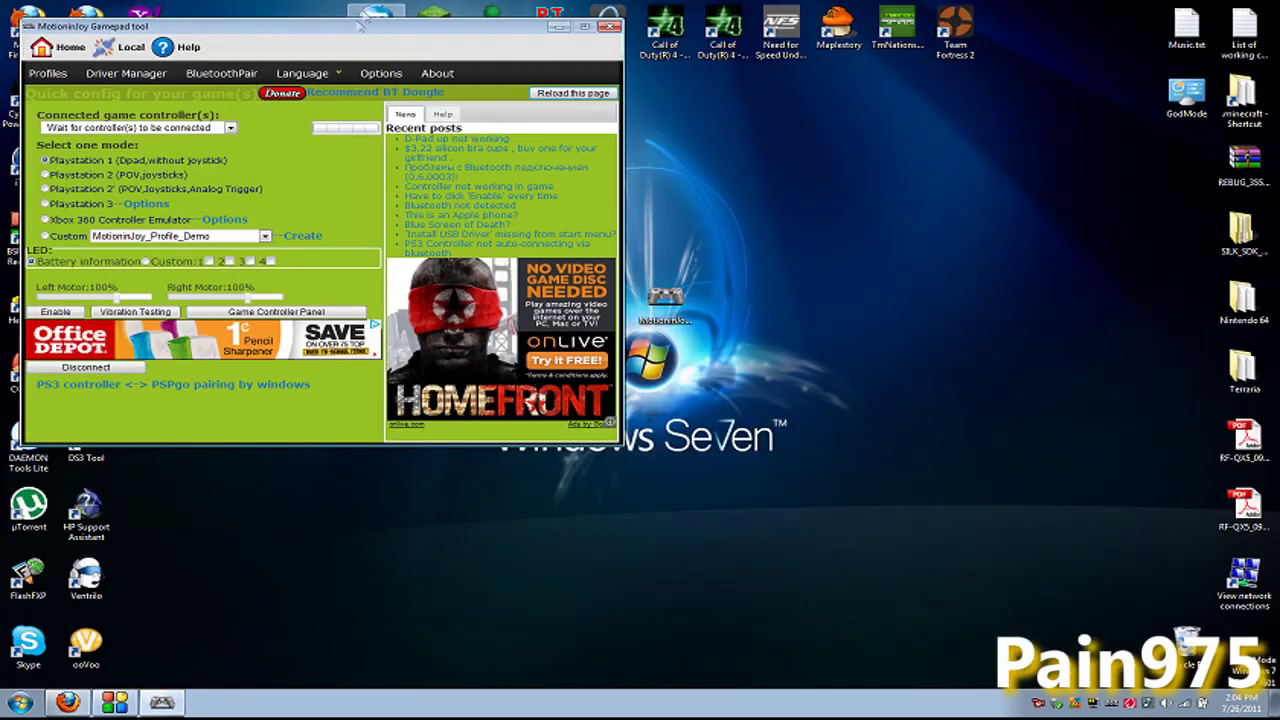
left_click_drag(364, 20, 717, 138)
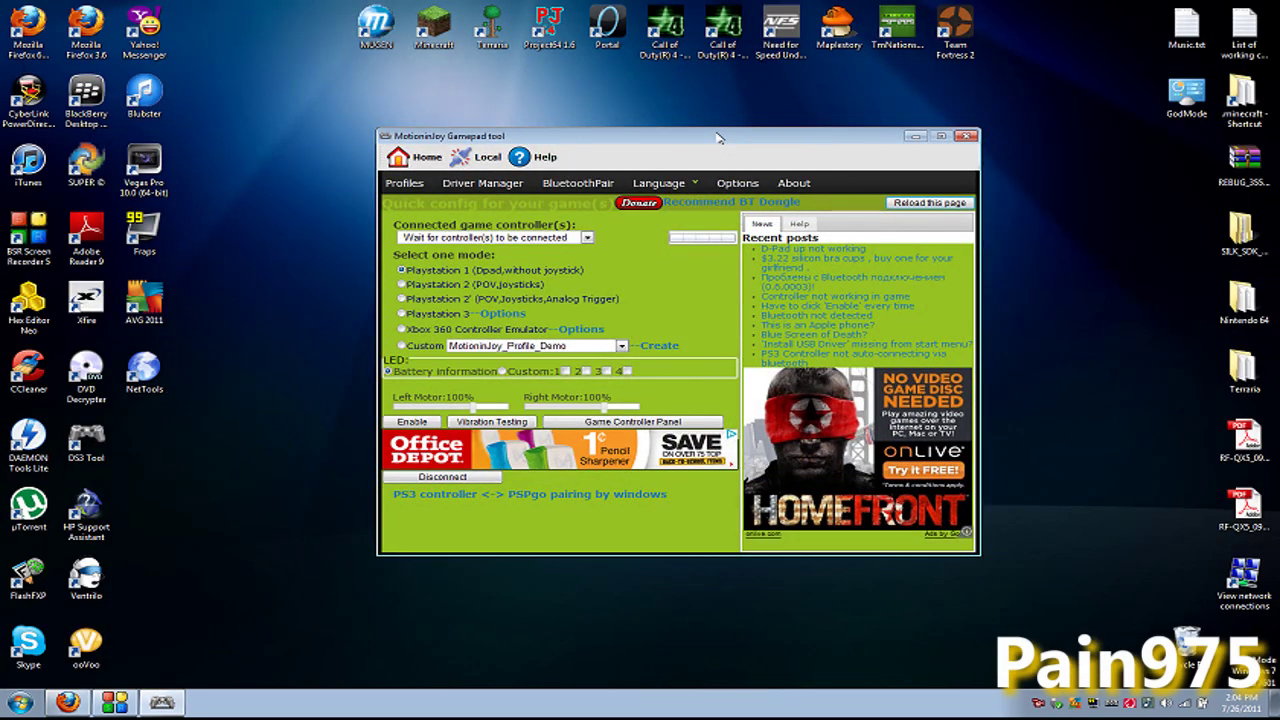